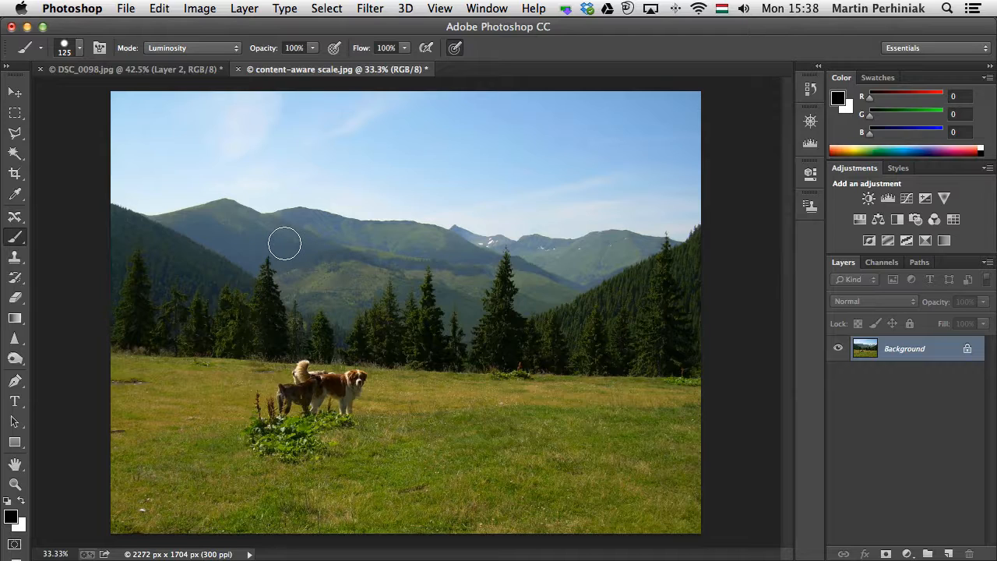
Resize the brush several times, enlarging it to 600 px and finishing at 200 px
mouse_move(287, 245)
mouse_down()
mouse_move(355, 244)
mouse_move(270, 238)
mouse_move(429, 252)
mouse_move(325, 262)
mouse_move(316, 378)
mouse_move(330, 143)
mouse_move(341, 456)
mouse_move(330, 100)
mouse_move(316, 466)
mouse_up()
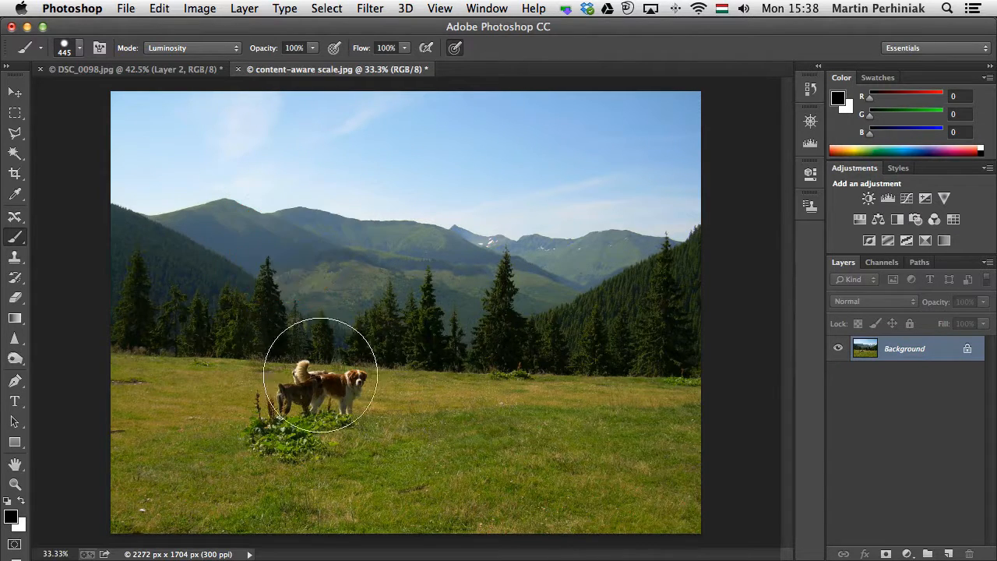
key(bracketright)
key(bracketright)
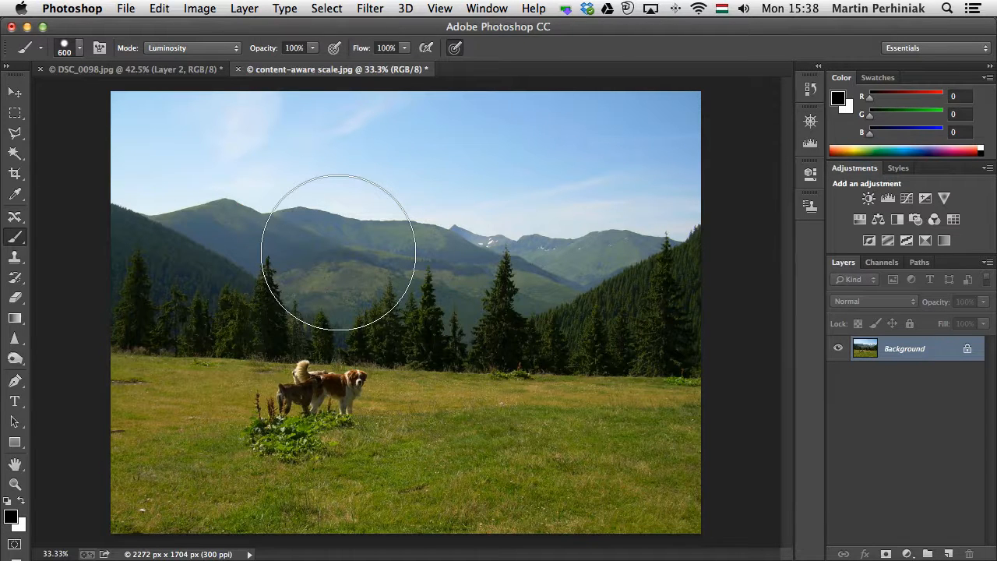
key(bracketright)
key(bracketright)
key(bracketright)
key(bracketleft)
key(bracketleft)
key(bracketleft)
key(bracketleft)
key(bracketleft)
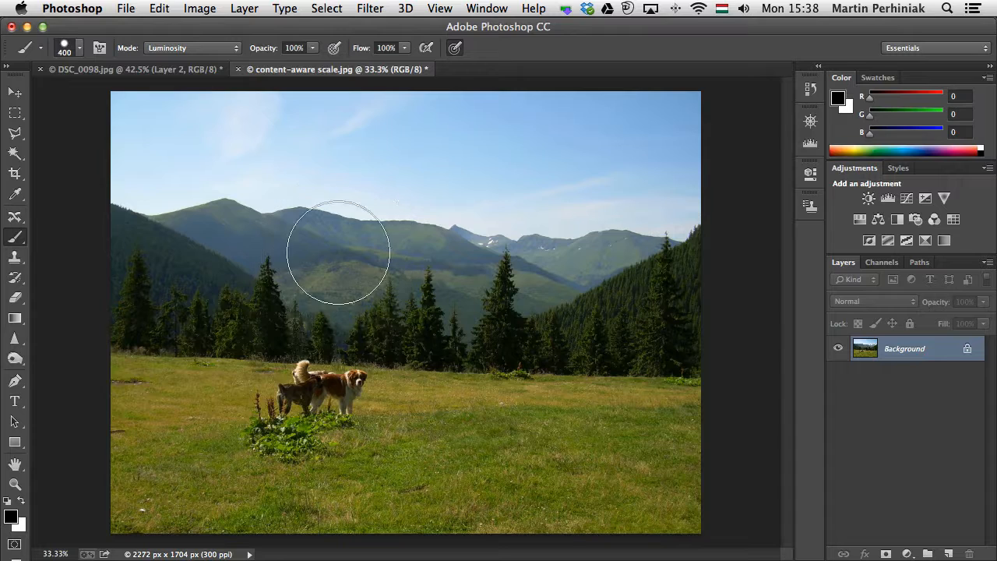
key(bracketleft)
key(bracketleft)
key(bracketright)
key(bracketright)
key(bracketright)
key(bracketleft)
key(bracketleft)
key(bracketleft)
key(bracketleft)
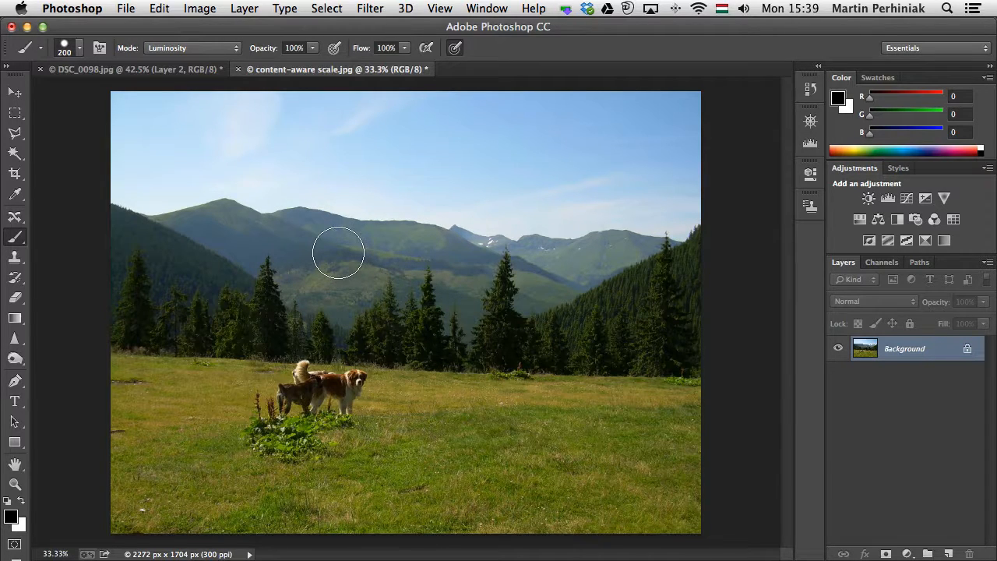
Sample foreground colours from the mountains and set the foreground to olive green, R 149, G 174, B 34, with the HUD colour picker
key(alt)
alt+click(339, 252)
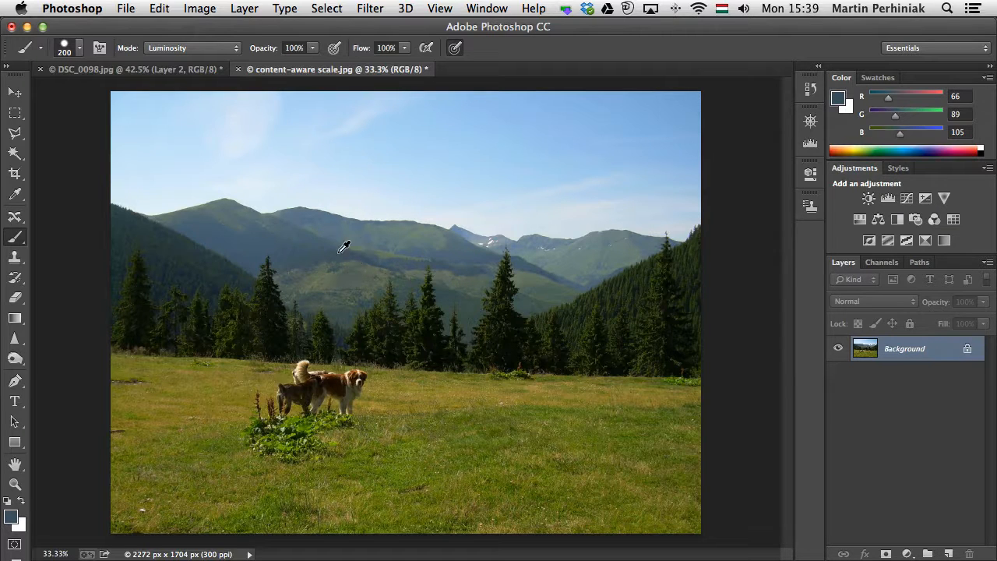
alt+click(249, 220)
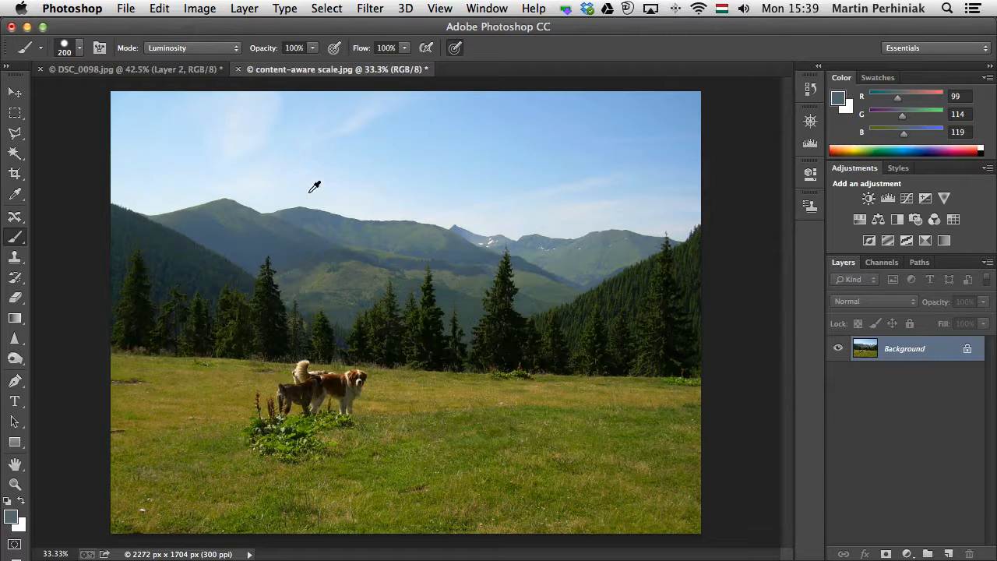
mouse_move(314, 187)
mouse_down()
mouse_move(282, 266)
mouse_move(279, 227)
mouse_move(281, 274)
mouse_move(288, 258)
mouse_move(271, 274)
mouse_move(305, 293)
mouse_move(264, 288)
mouse_up()
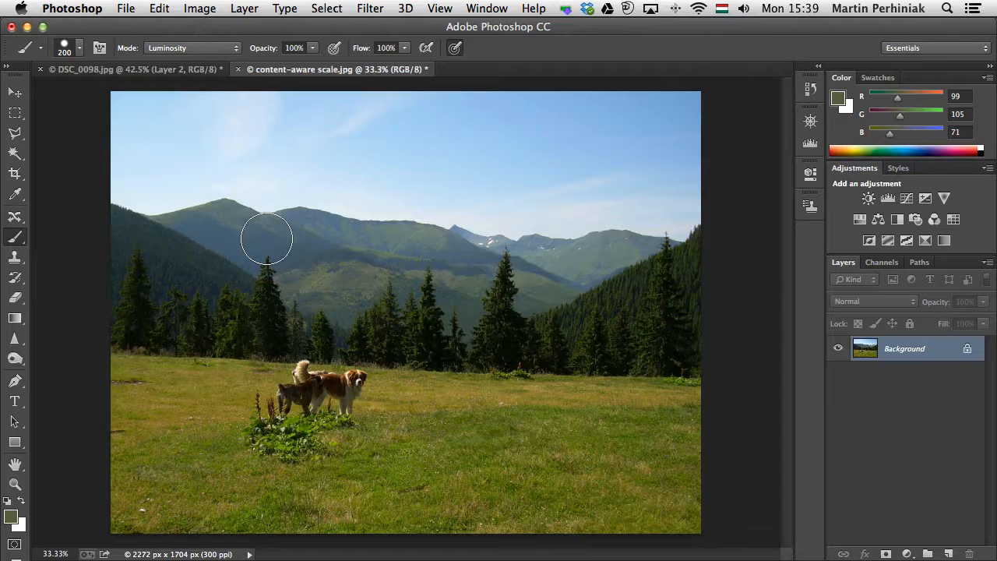
mouse_move(278, 241)
mouse_down()
mouse_move(340, 244)
mouse_move(330, 198)
mouse_move(338, 205)
mouse_up()
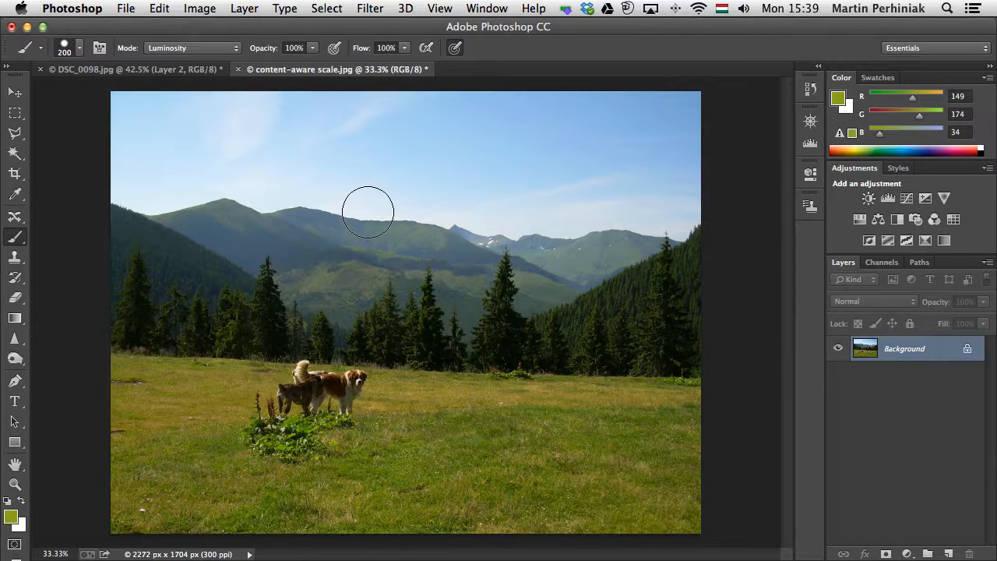
Open the General preferences and view the HUD Color Picker options
click(72, 7)
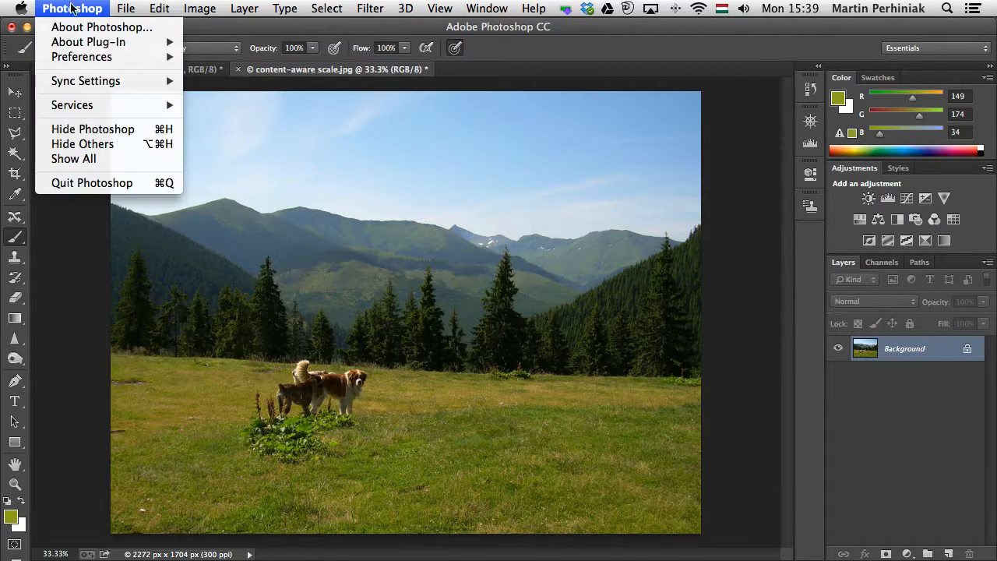
mouse_move(74, 61)
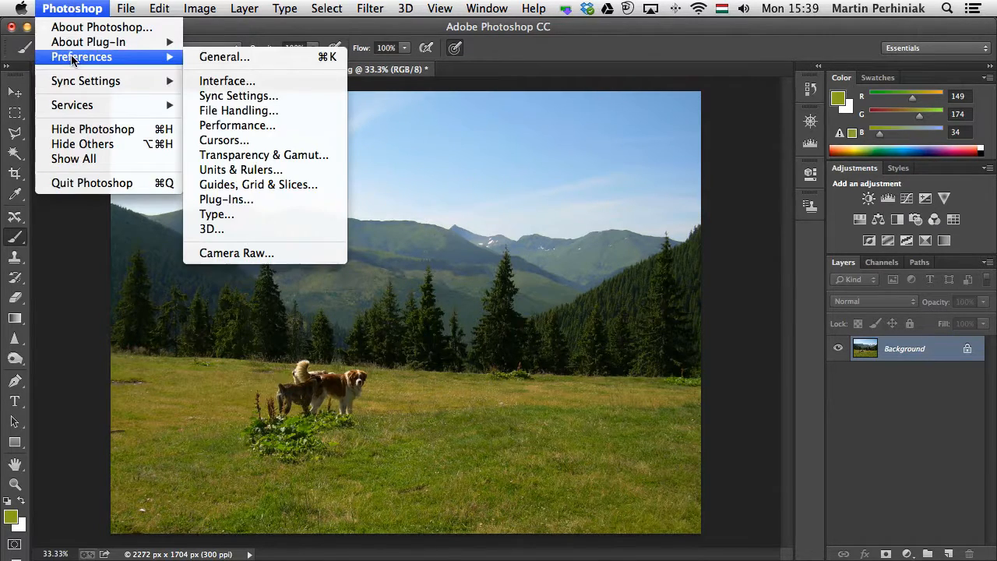
click(238, 62)
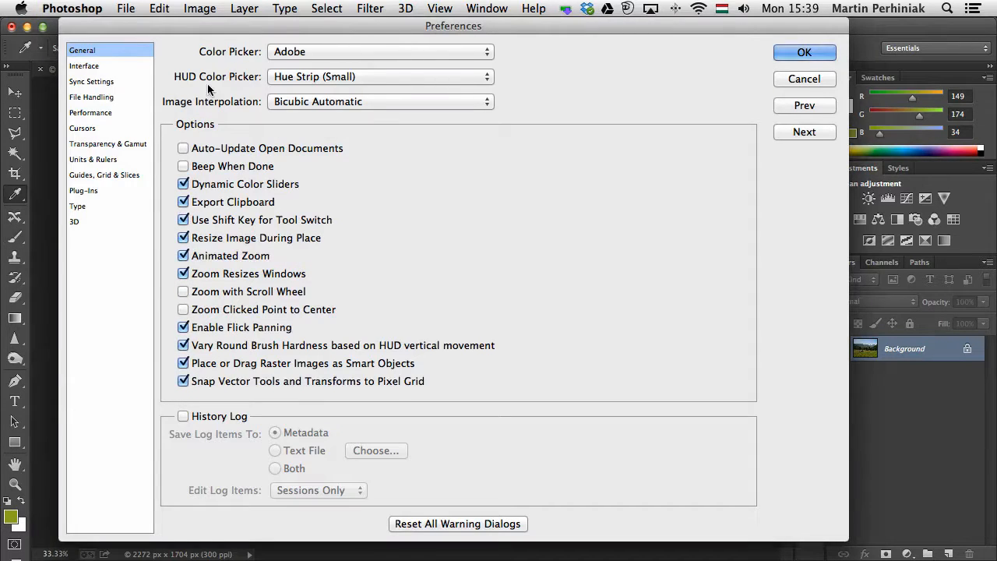
click(295, 80)
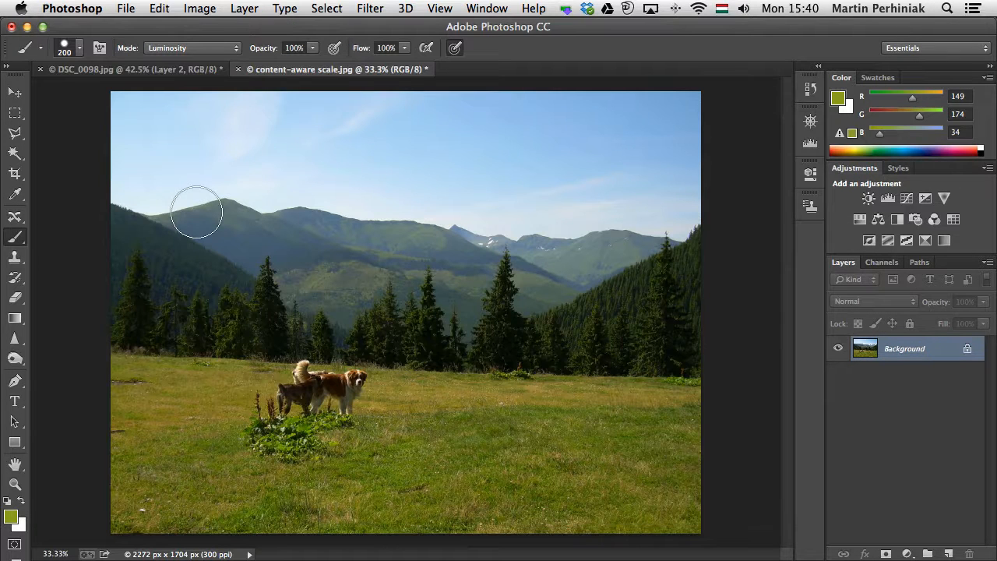
Cycle through the brush presets, return to the hard round brush, and check it in the preset list
click(79, 48)
click(183, 31)
key(period)
key(period)
key(period)
key(period)
key(period)
key(period)
key(period)
key(period)
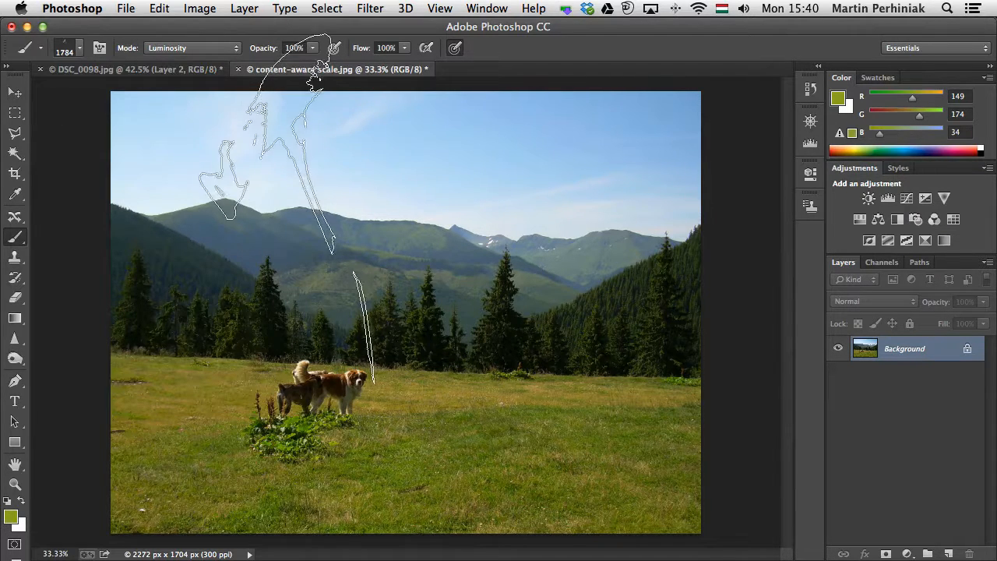
key(period)
key(period)
key(period)
key(period)
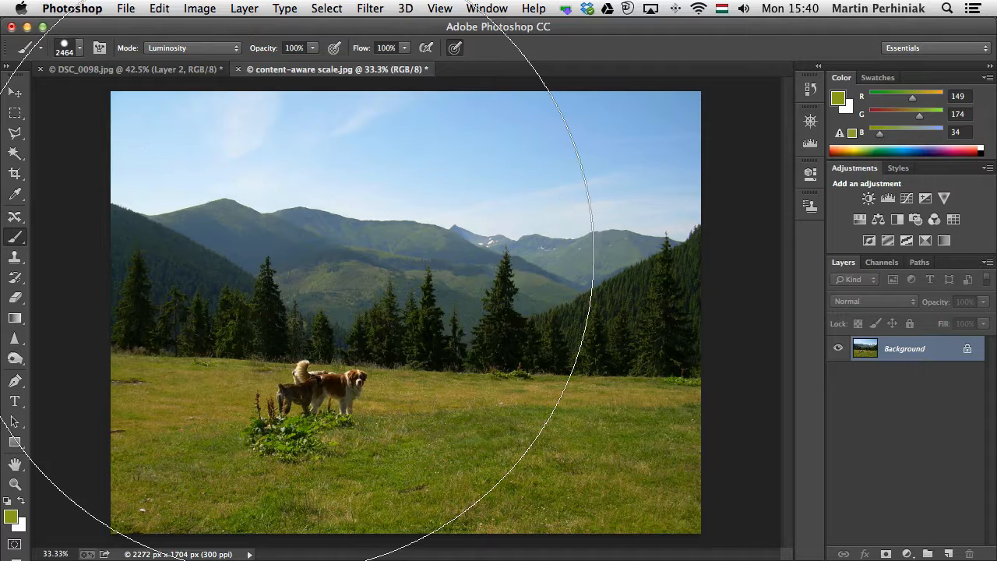
click(77, 45)
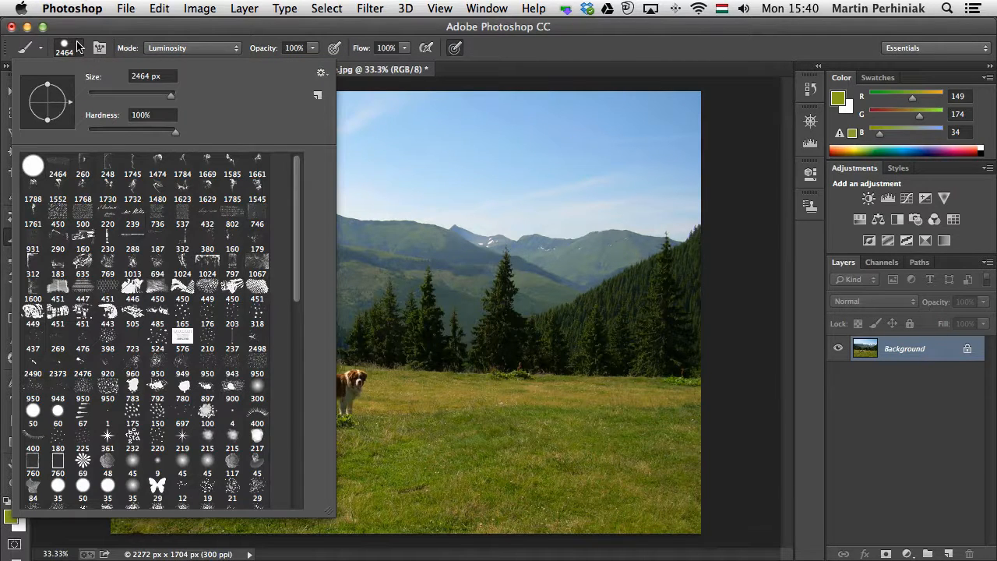
click(77, 45)
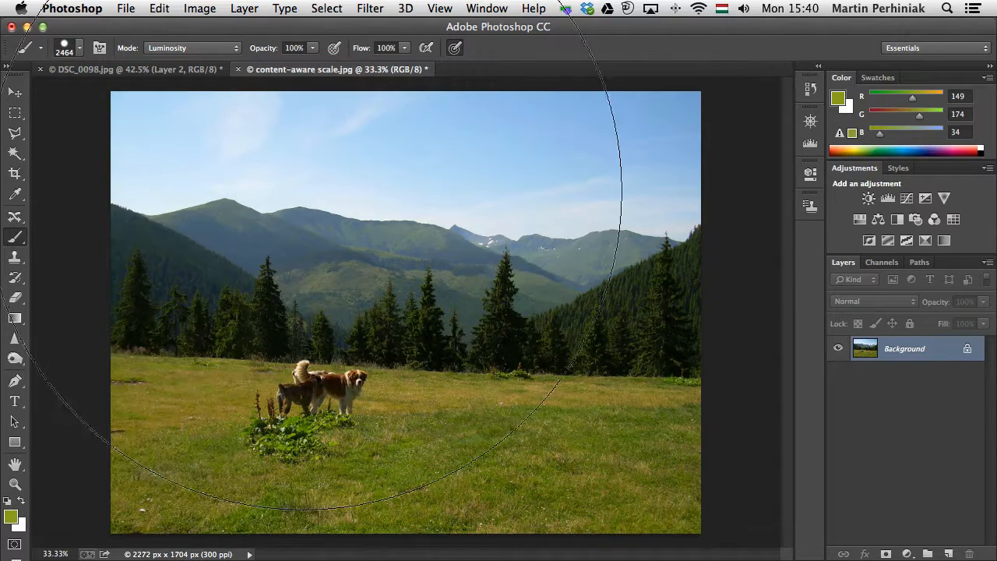
Reduce the brush size to 291 px and set its blending mode to Normal
drag(347, 219, 65, 204)
key(alt+shift+n)
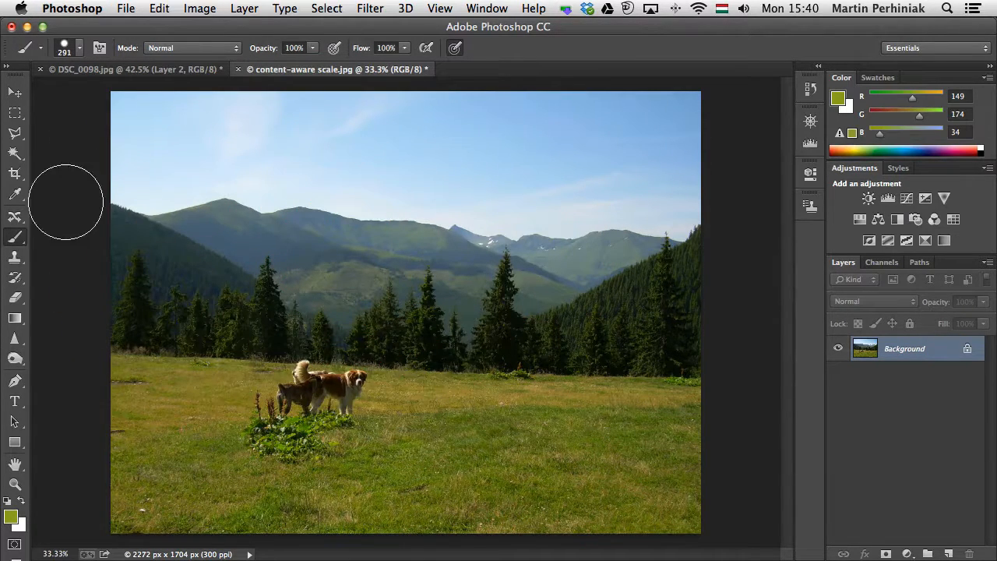
Try lower brush opacity and flow values, and reset both to 100%
key(5)
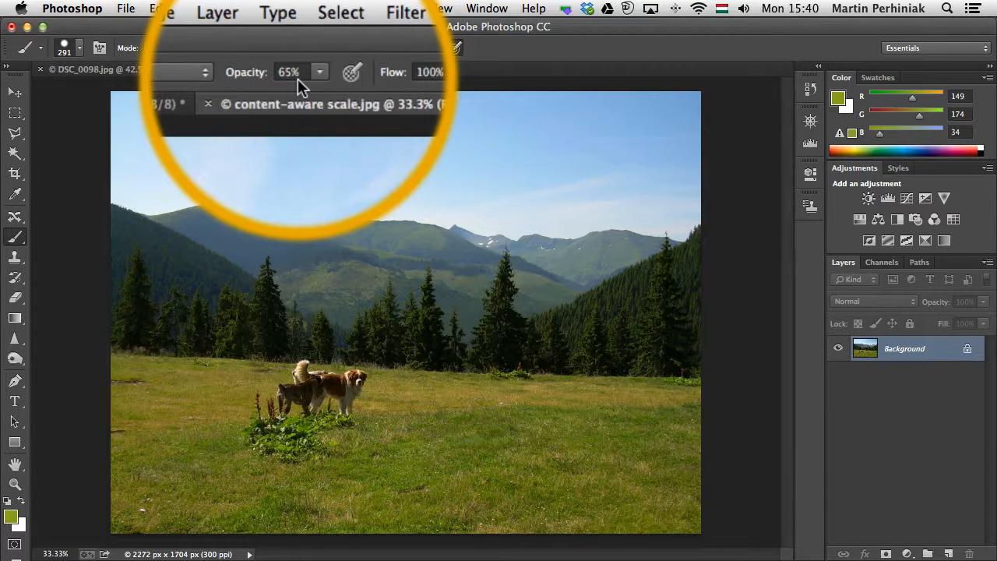
key(0)
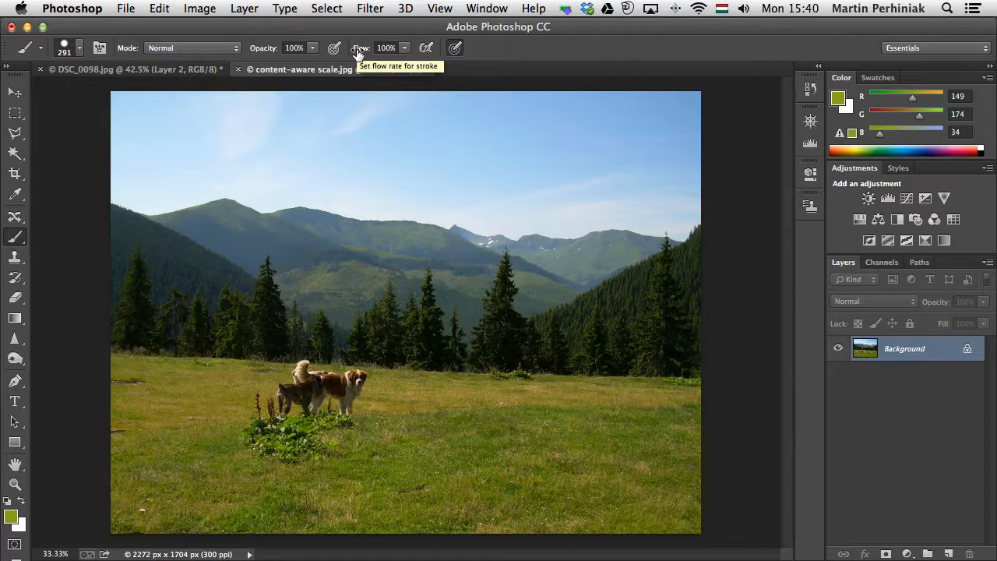
key(shift+5)
key(shift+0)
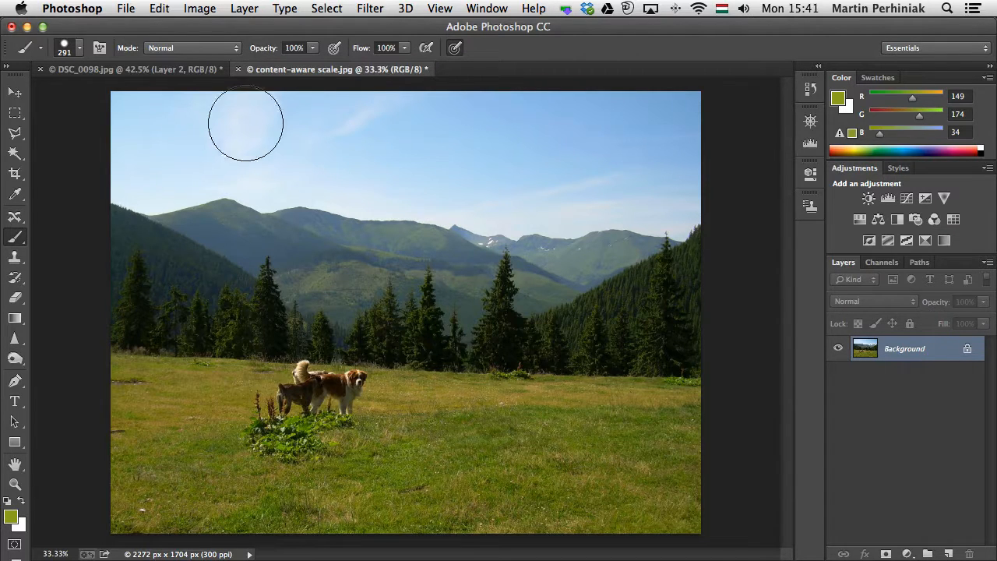
Paint three vertical olive strokes over the sky and mountains: full strength, 50% opacity, and 100% opacity with 50% flow
drag(256, 143, 258, 295)
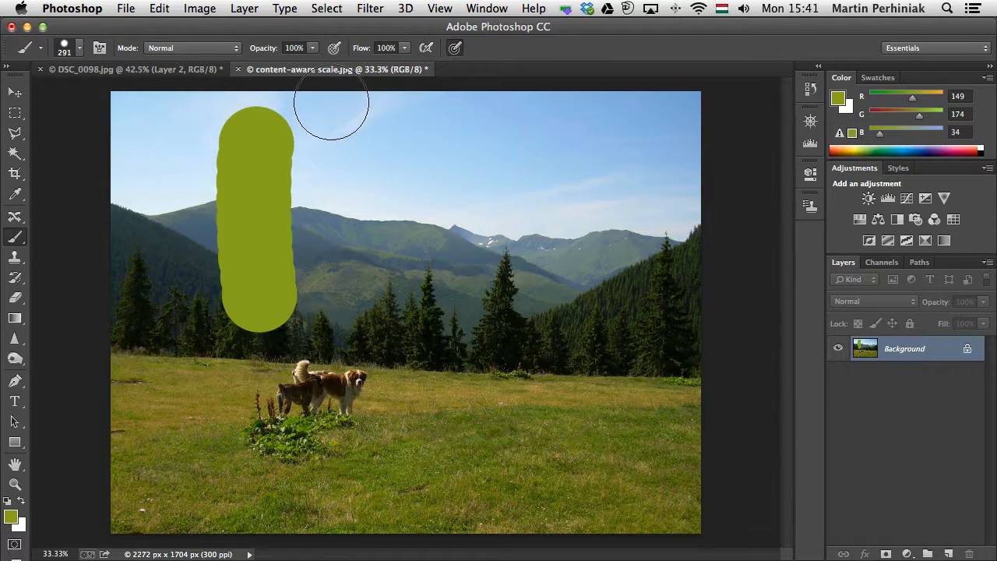
key(5)
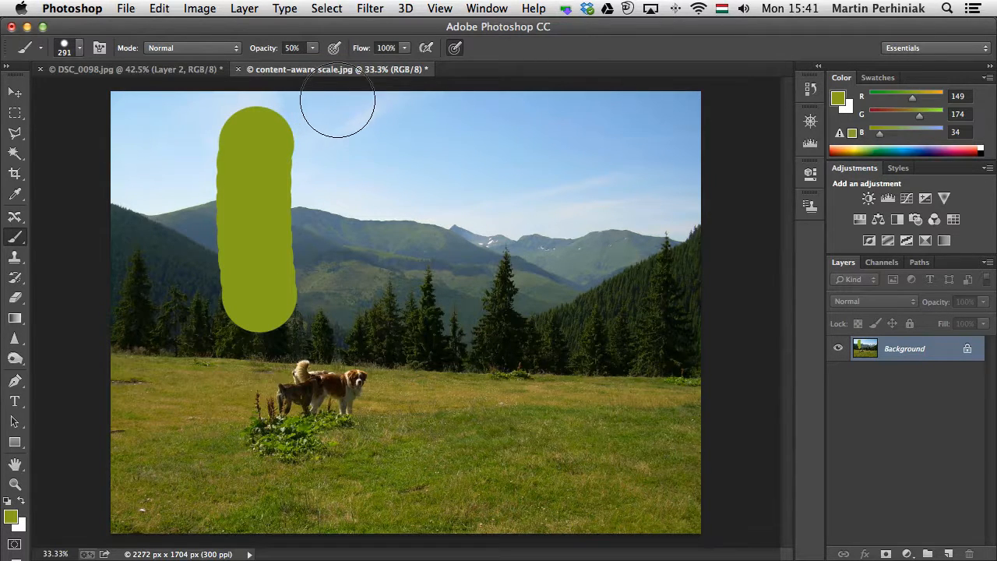
mouse_move(338, 137)
mouse_down()
mouse_move(335, 305)
mouse_move(333, 160)
mouse_move(351, 338)
mouse_move(352, 189)
mouse_move(345, 220)
mouse_up()
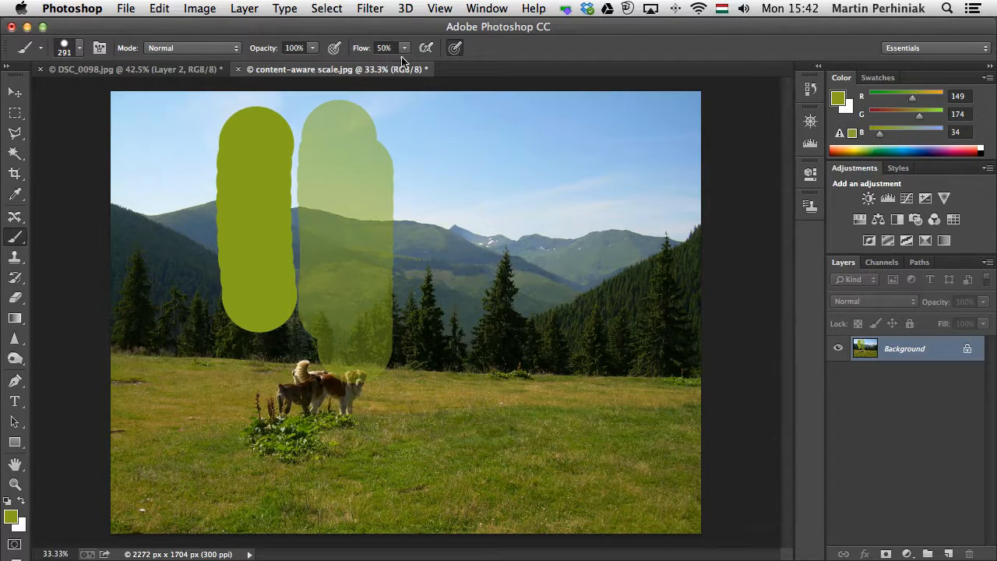
click(449, 126)
mouse_move(452, 146)
mouse_down()
mouse_move(457, 327)
mouse_move(449, 108)
mouse_move(451, 363)
mouse_move(451, 154)
mouse_up()
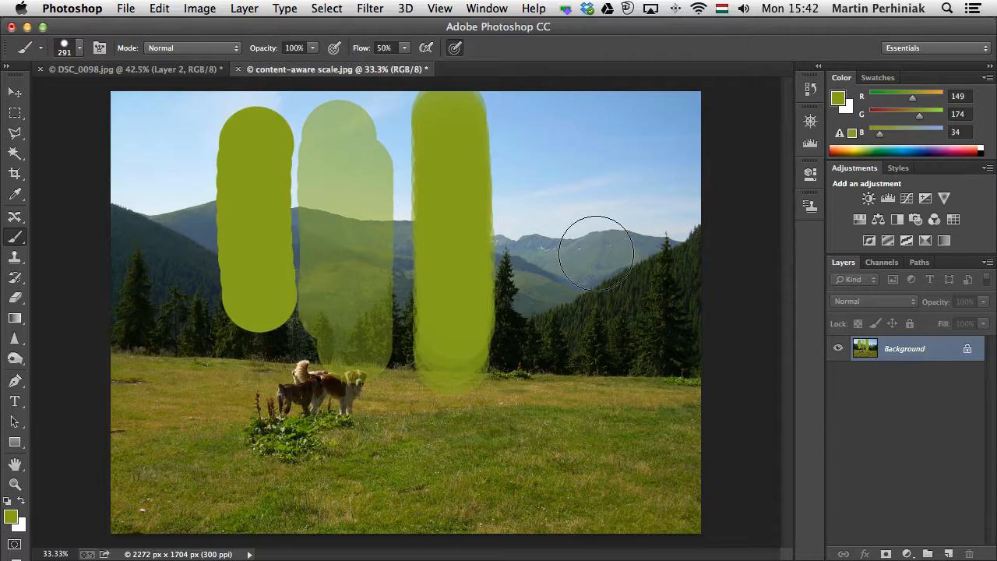
Enable airbrush build-up and paint three round spots beside the strokes, lowering the flow to 6% after the first
click(426, 50)
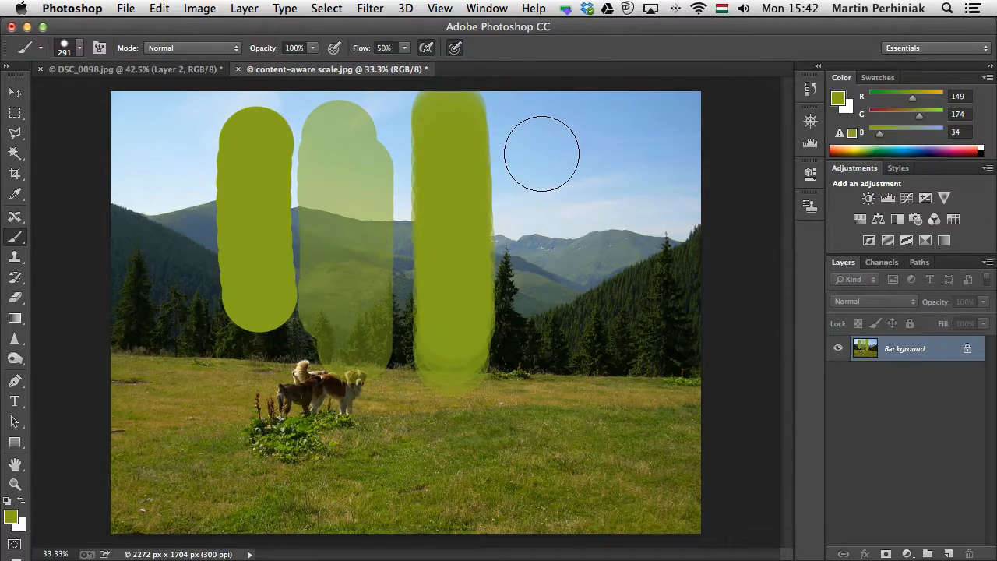
click(542, 154)
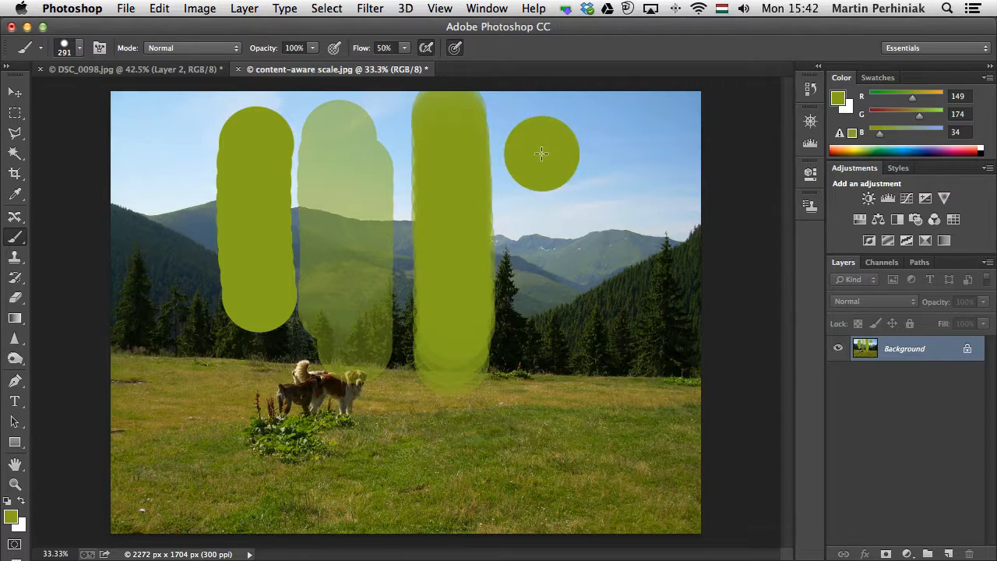
drag(363, 49, 331, 51)
drag(597, 197, 598, 200)
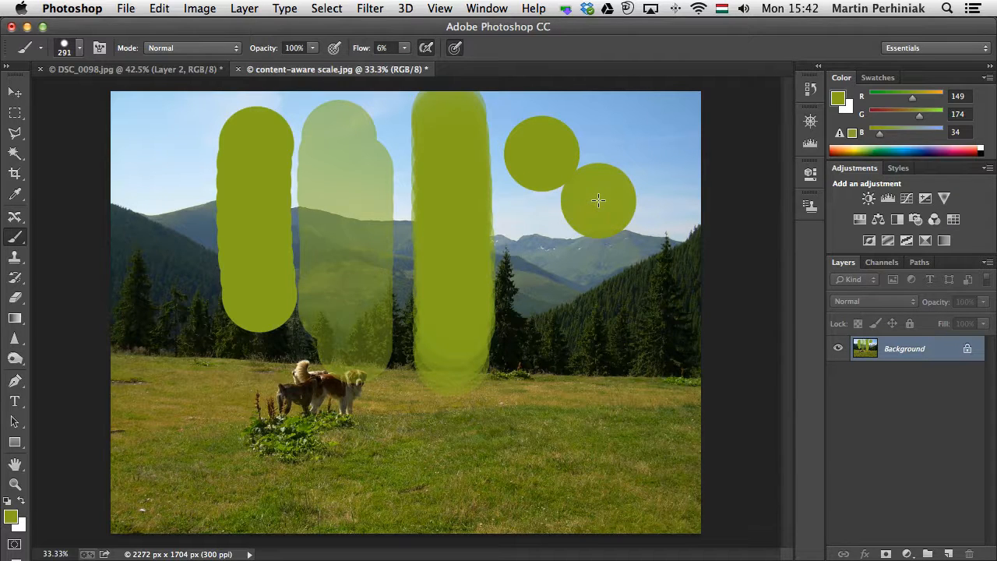
drag(598, 201, 599, 200)
drag(570, 292, 570, 292)
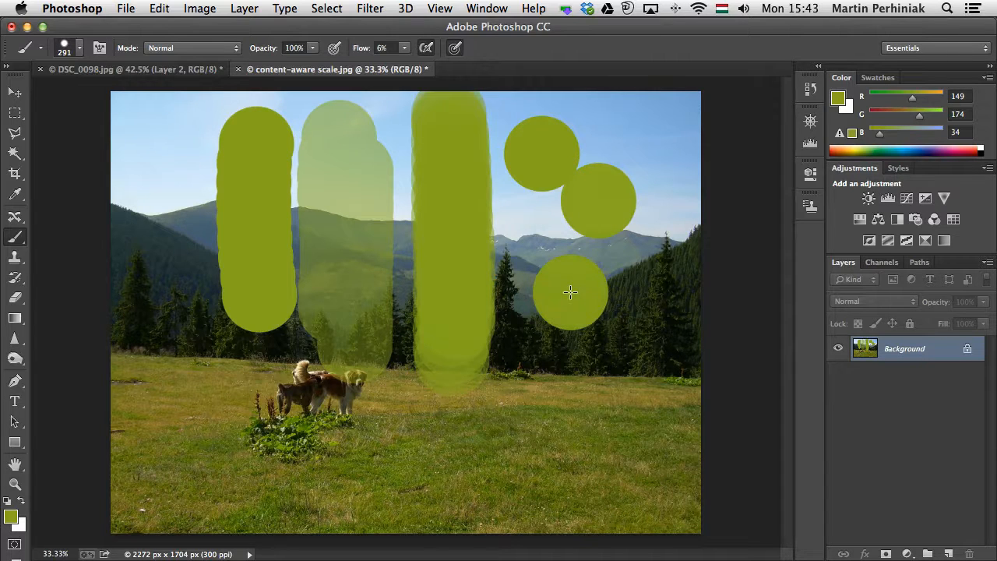
drag(570, 293, 570, 293)
Erase the sky area beside the first olive stroke with the Magic Eraser tool
drag(15, 297, 16, 298)
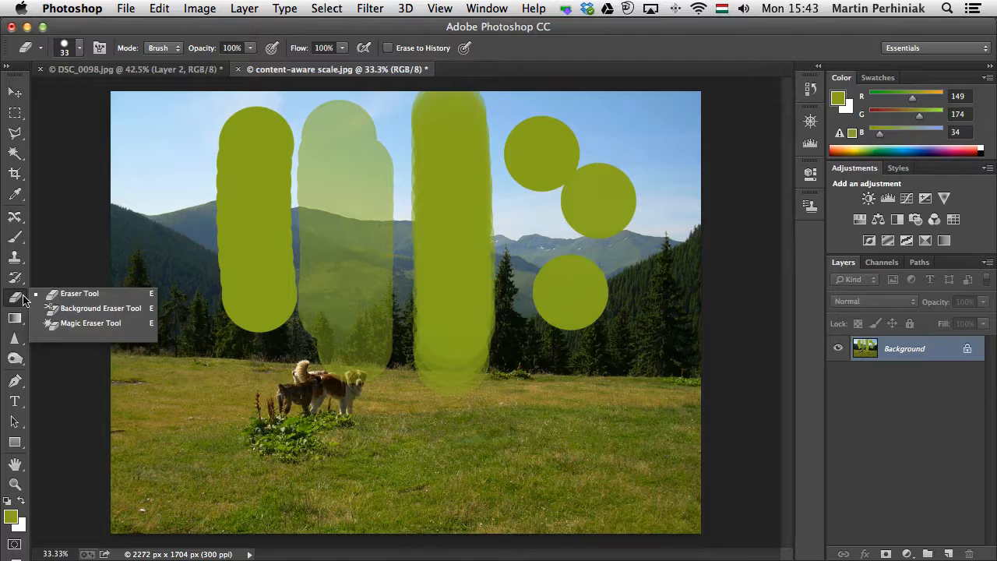
click(89, 324)
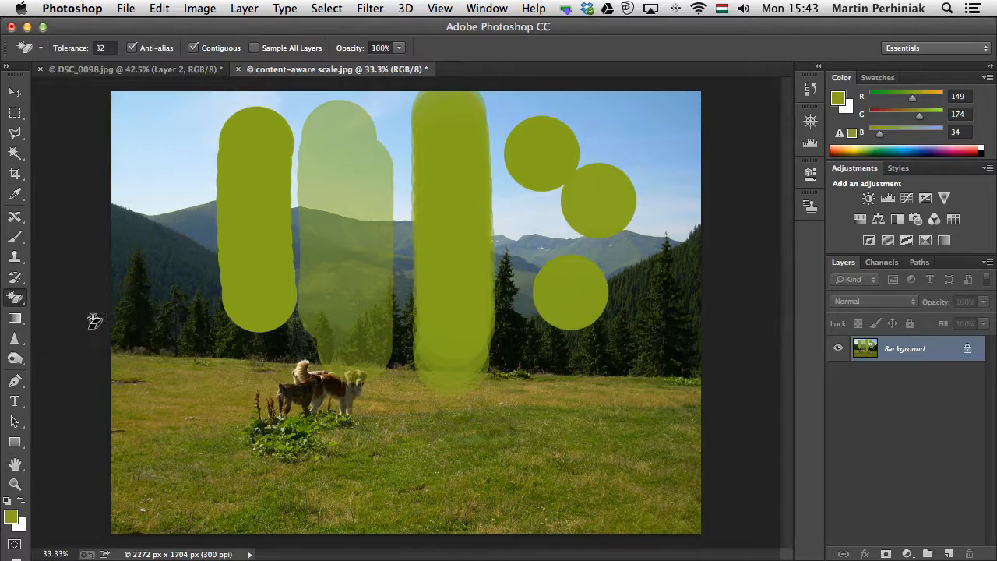
click(146, 195)
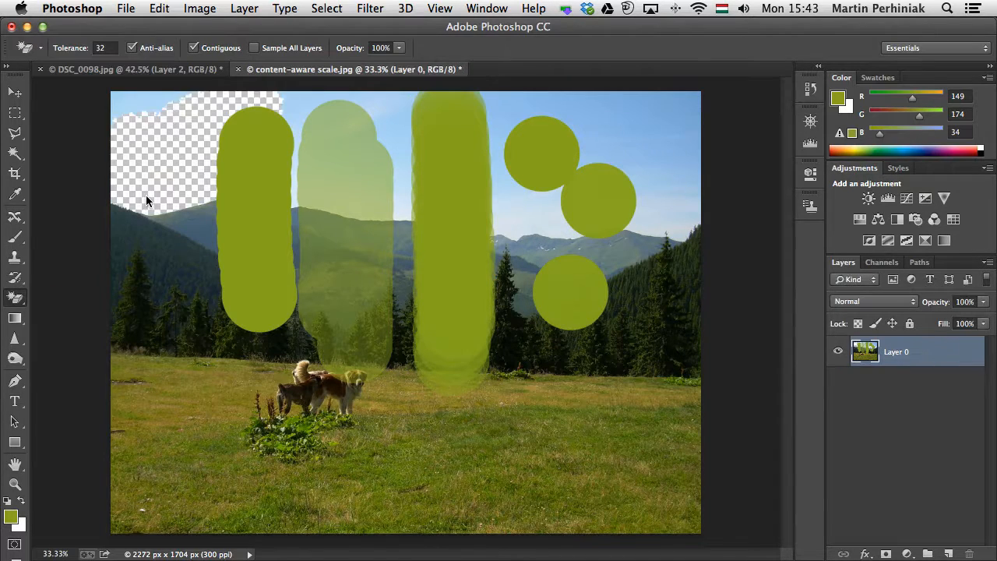
click(136, 106)
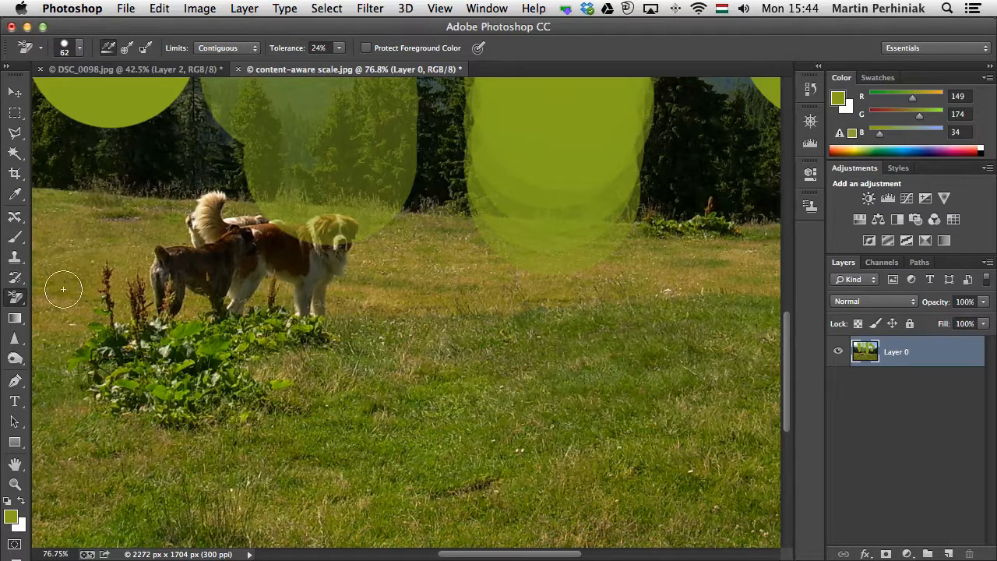
Erase the grass around the hindquarters of the darker dog with the Background Eraser tool
click(174, 233)
mouse_move(173, 234)
mouse_down()
mouse_move(141, 262)
mouse_move(137, 289)
mouse_move(142, 304)
mouse_move(140, 290)
mouse_move(173, 321)
mouse_move(201, 306)
mouse_move(191, 300)
mouse_move(185, 321)
mouse_up()
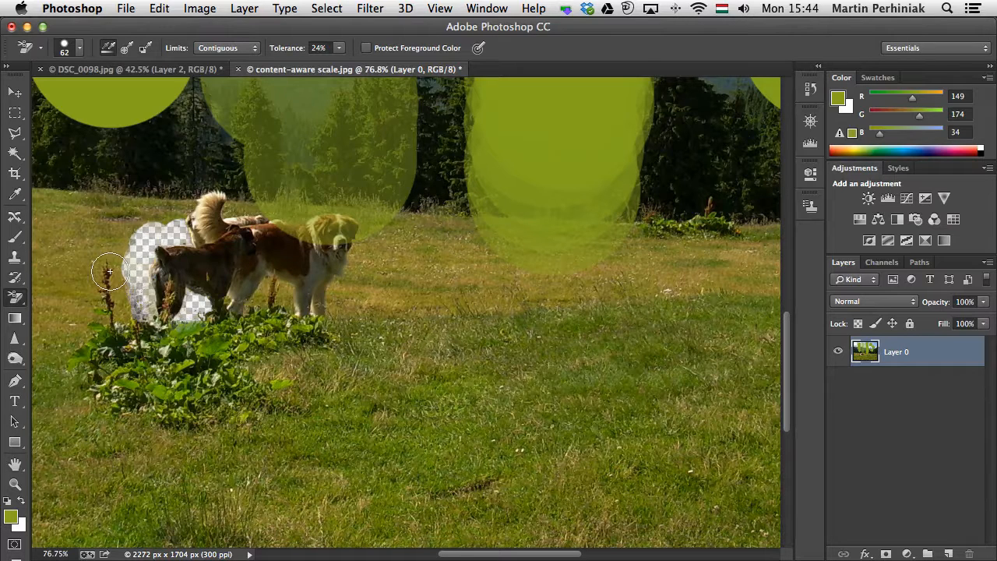
Saturate the leafy plant and nearby grass below the dogs with the Sponge tool in Saturate mode, using a 166 px brush
click(14, 359)
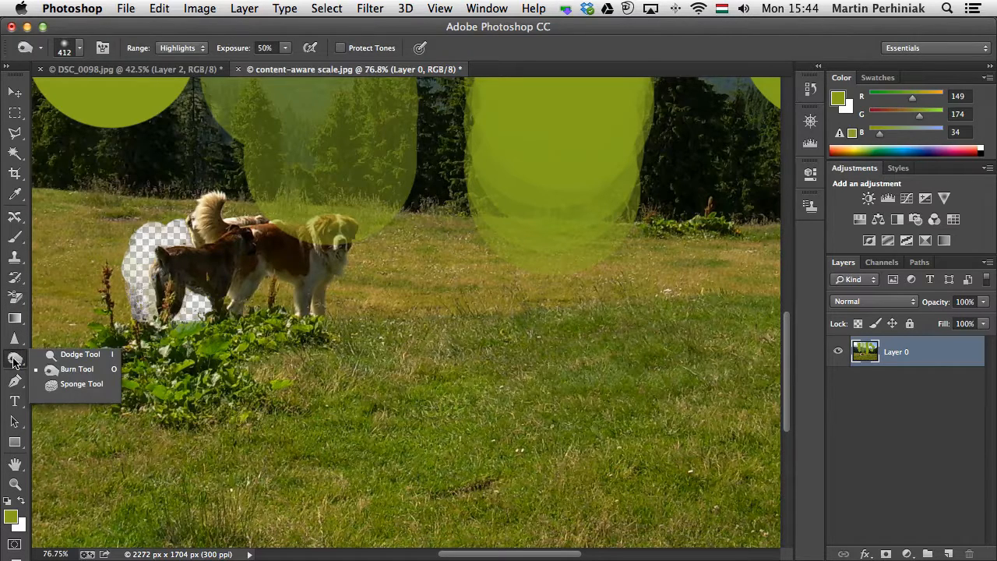
click(77, 383)
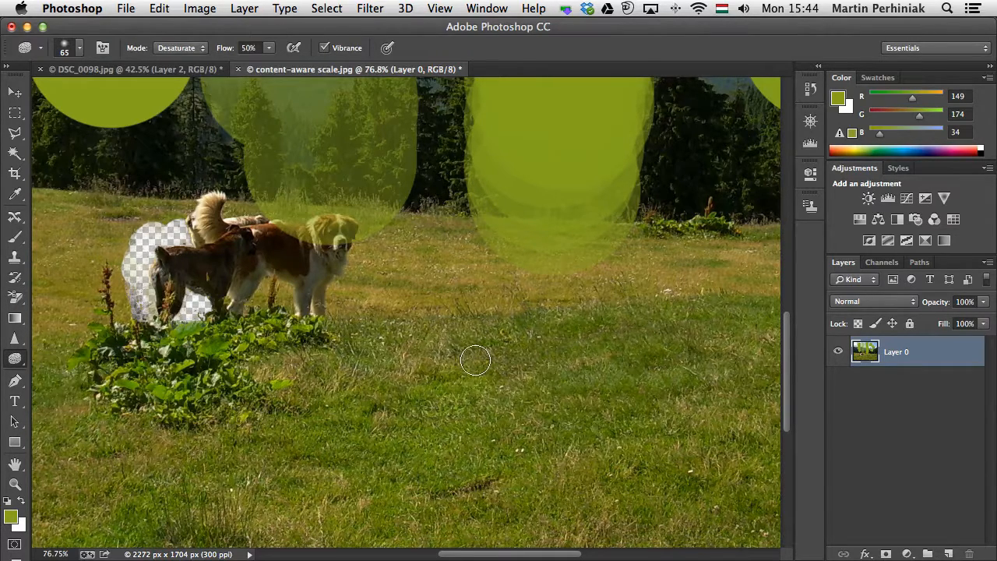
click(184, 49)
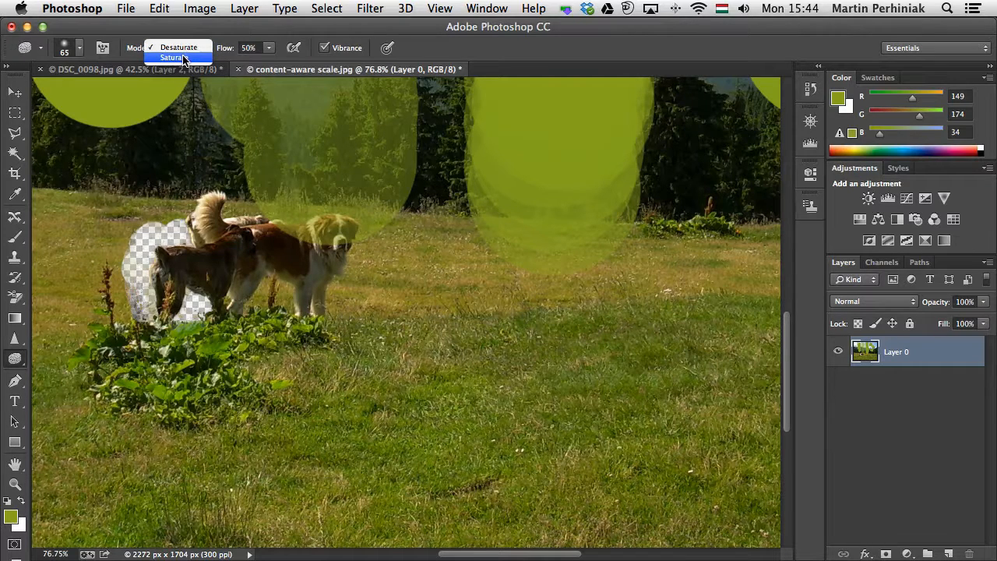
click(196, 29)
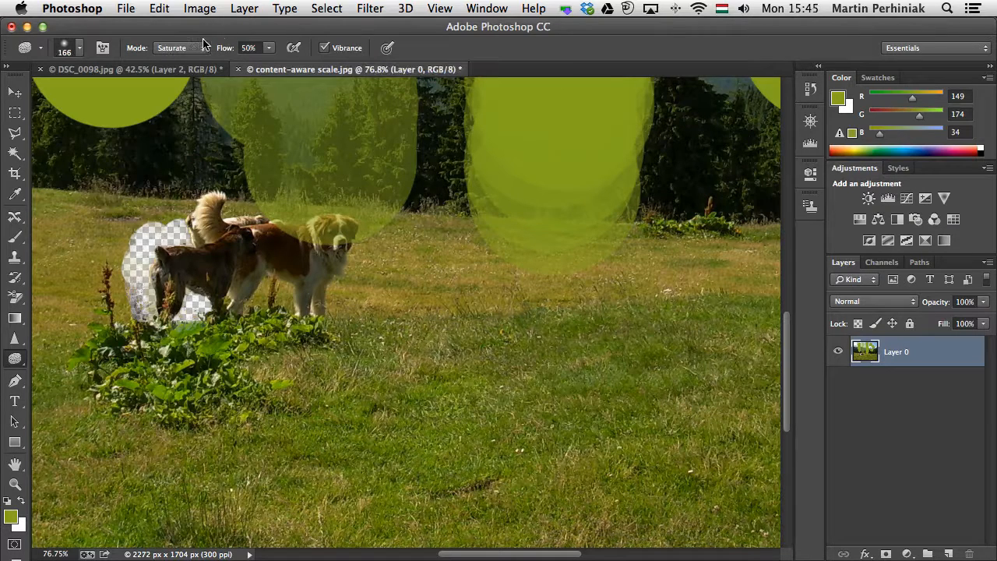
mouse_move(315, 335)
mouse_down()
mouse_move(246, 361)
mouse_move(337, 340)
mouse_move(194, 395)
mouse_move(74, 397)
mouse_up()
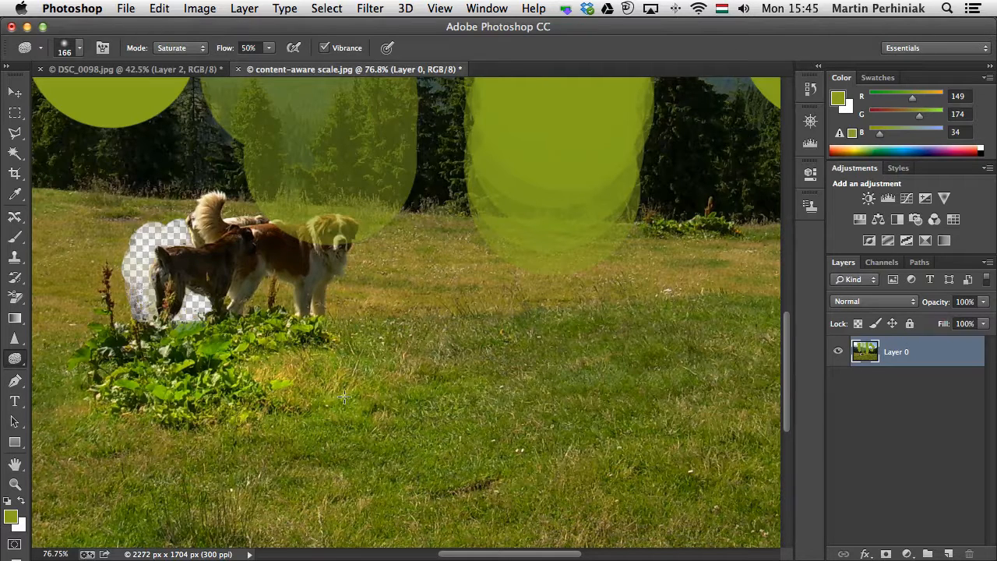
Switch the Sponge tool to Desaturate mode and mute the colours of the leafy plant and the grass beside it
click(187, 48)
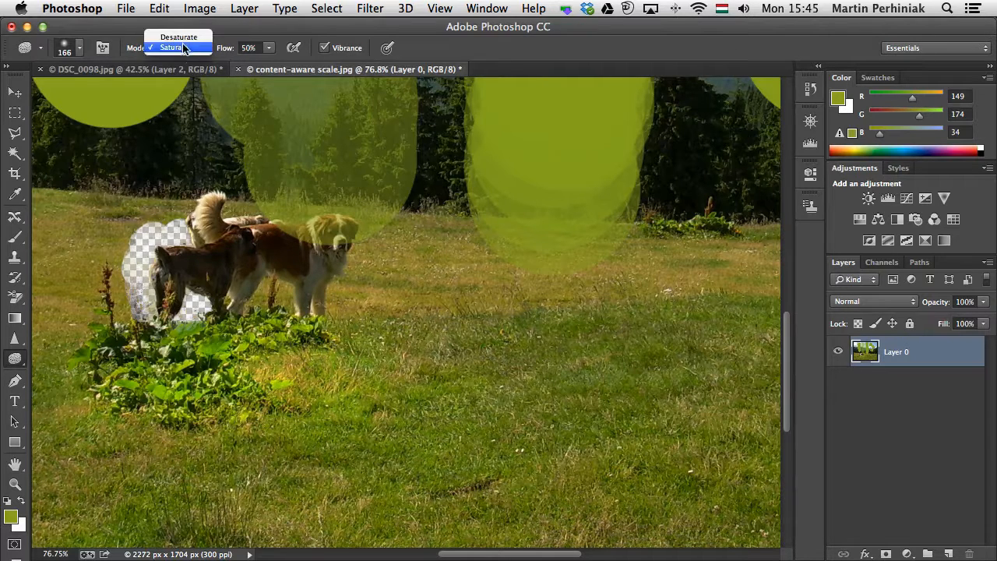
click(173, 36)
mouse_move(238, 410)
mouse_down()
mouse_move(191, 377)
mouse_move(368, 377)
mouse_move(148, 377)
mouse_move(317, 355)
mouse_move(242, 380)
mouse_up()
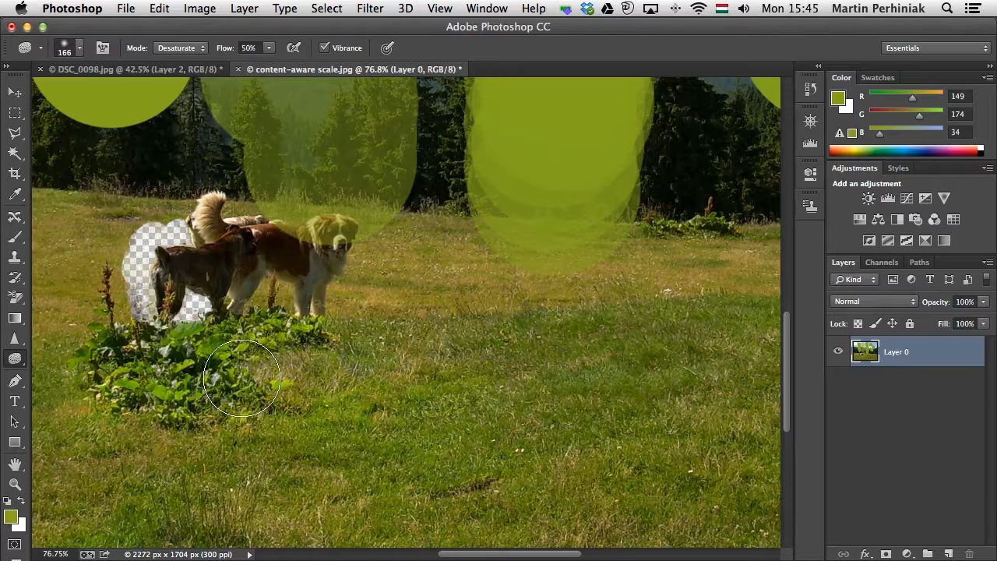
Smear the grass, the dogs, the transparent patch and the leafy plant with the Mixer Brush at 106 px
key(b)
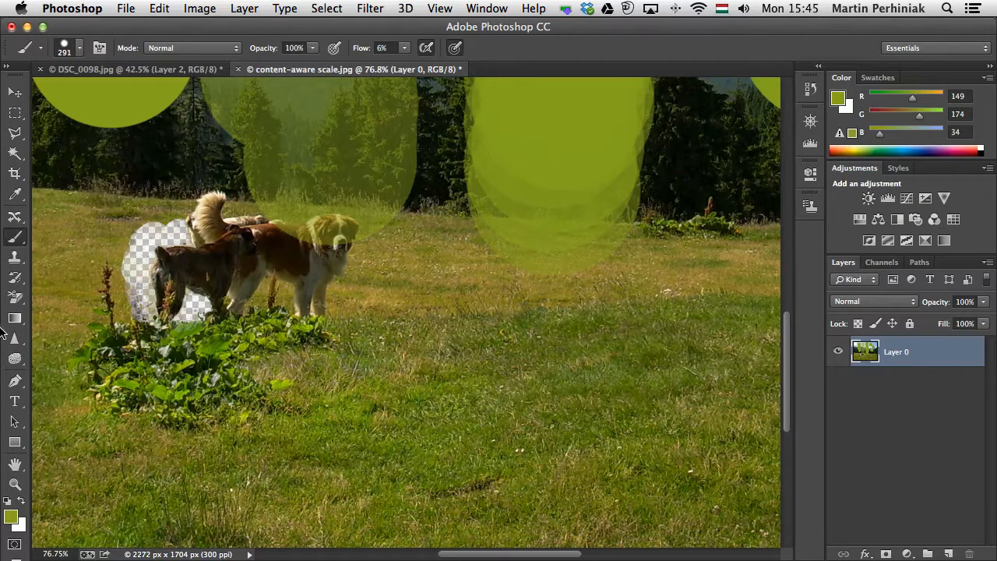
click(15, 239)
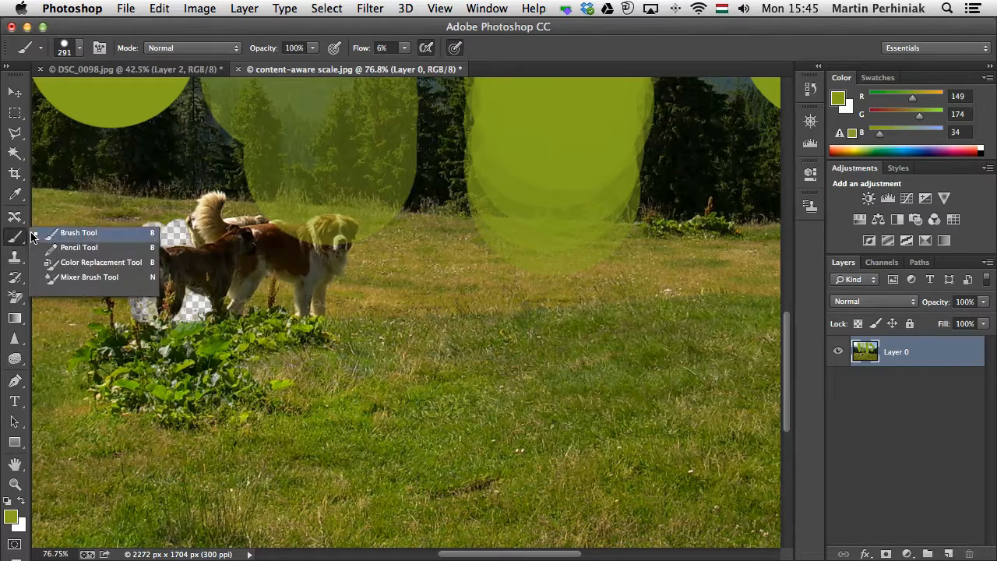
click(89, 278)
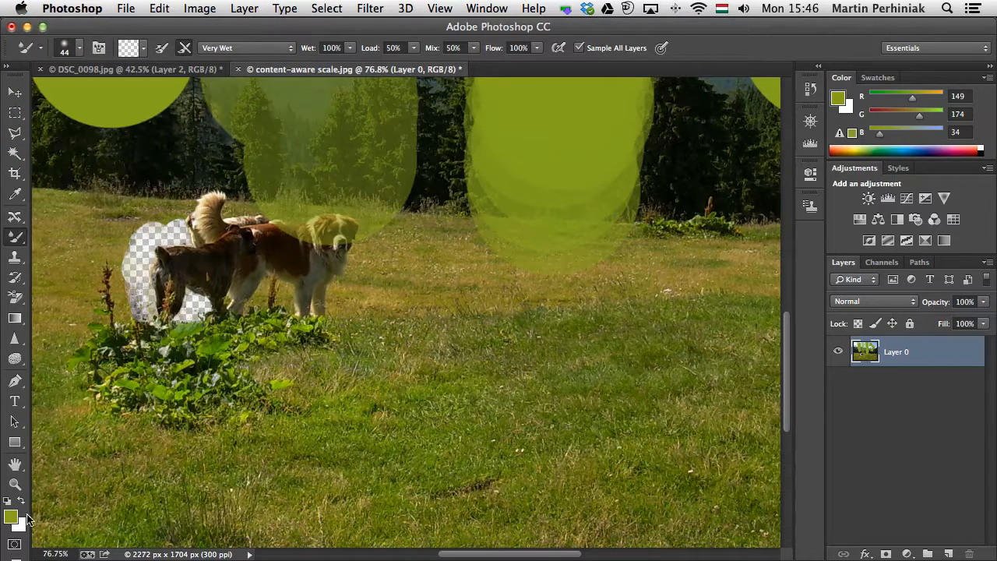
mouse_move(382, 353)
mouse_down()
mouse_move(435, 359)
mouse_move(357, 365)
mouse_up()
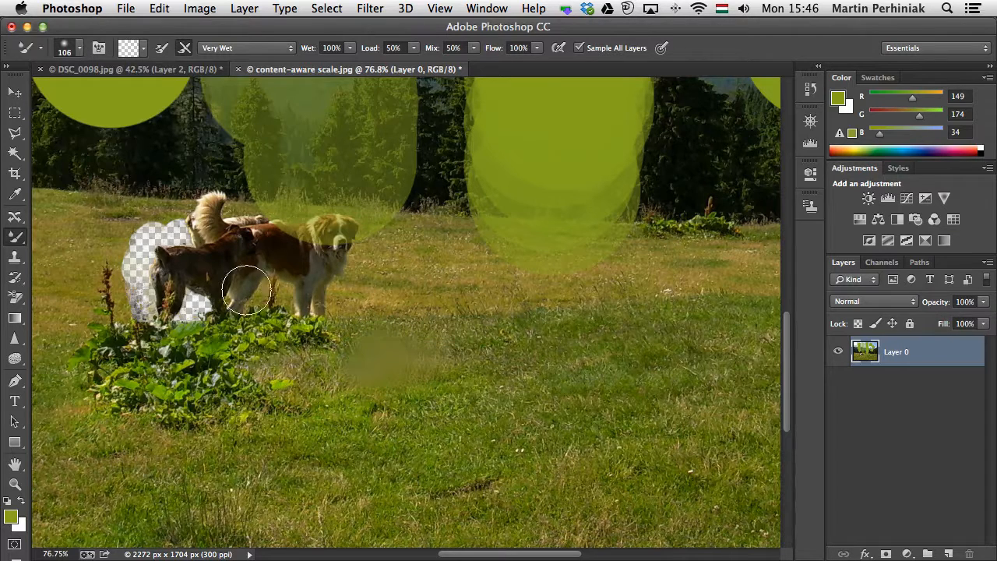
mouse_move(246, 290)
mouse_down()
mouse_move(258, 313)
mouse_move(252, 300)
mouse_move(242, 307)
mouse_move(317, 306)
mouse_move(357, 269)
mouse_move(322, 287)
mouse_move(310, 273)
mouse_move(303, 287)
mouse_move(306, 262)
mouse_move(347, 239)
mouse_move(329, 254)
mouse_up()
mouse_move(205, 241)
mouse_down()
mouse_move(142, 264)
mouse_move(142, 285)
mouse_up()
mouse_move(222, 358)
mouse_down()
mouse_move(173, 384)
mouse_move(236, 400)
mouse_up()
Append the Metals set to the Gradient tool's presets
click(13, 318)
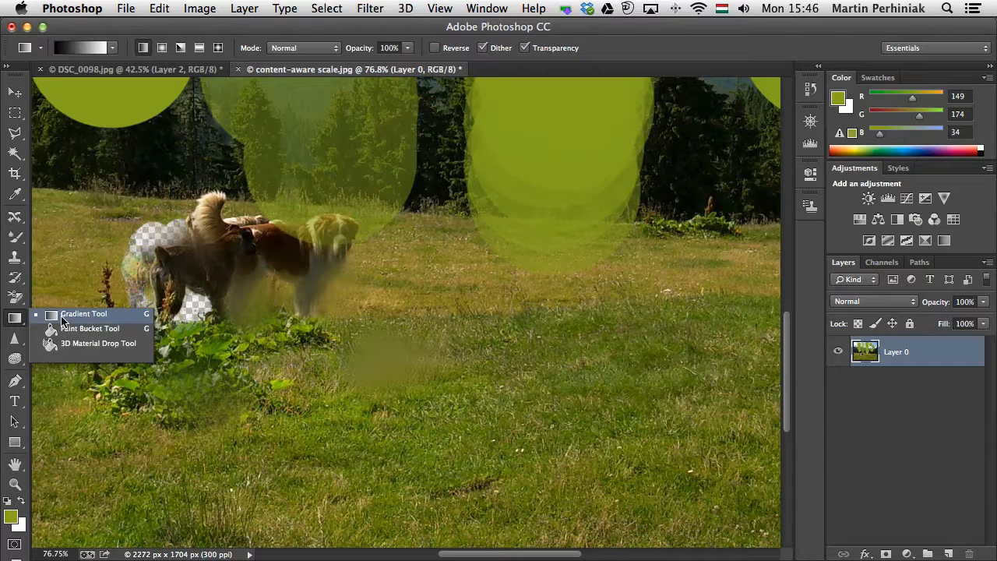
click(78, 314)
click(111, 48)
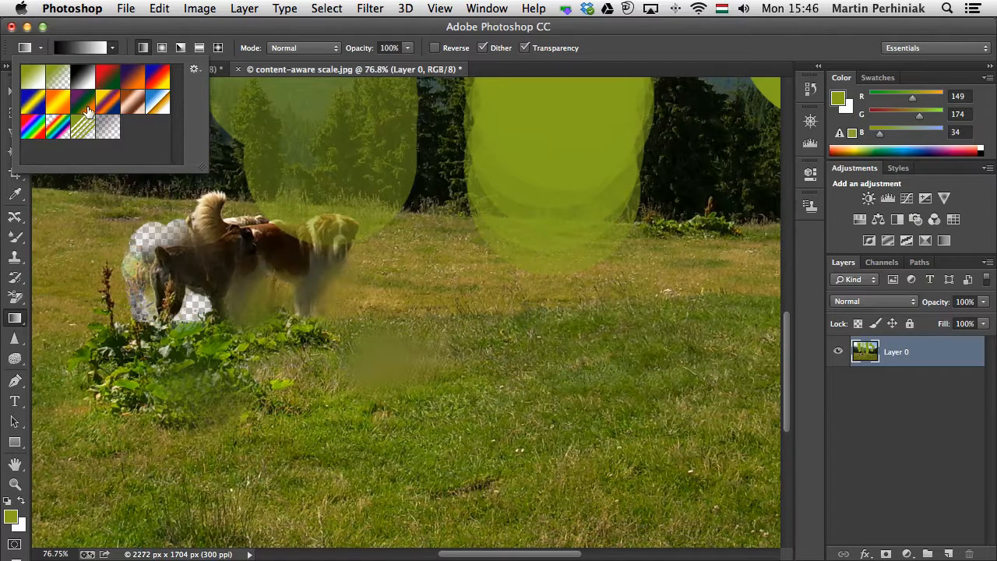
click(194, 69)
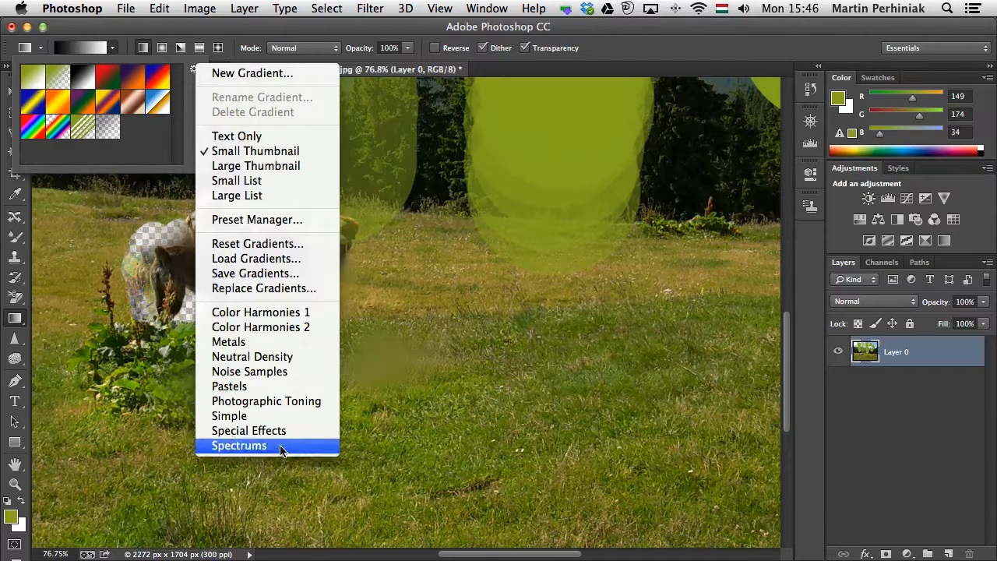
click(250, 343)
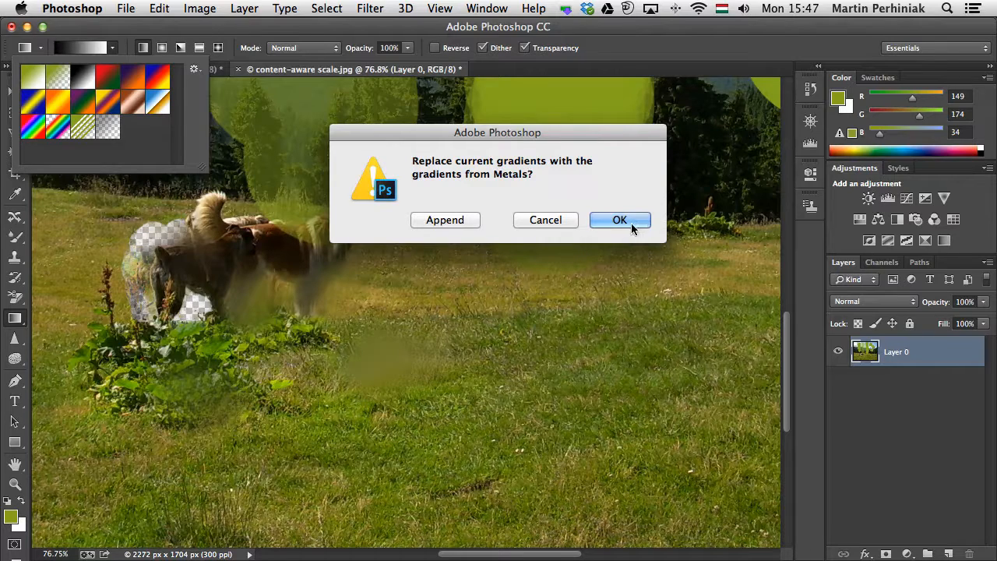
click(449, 220)
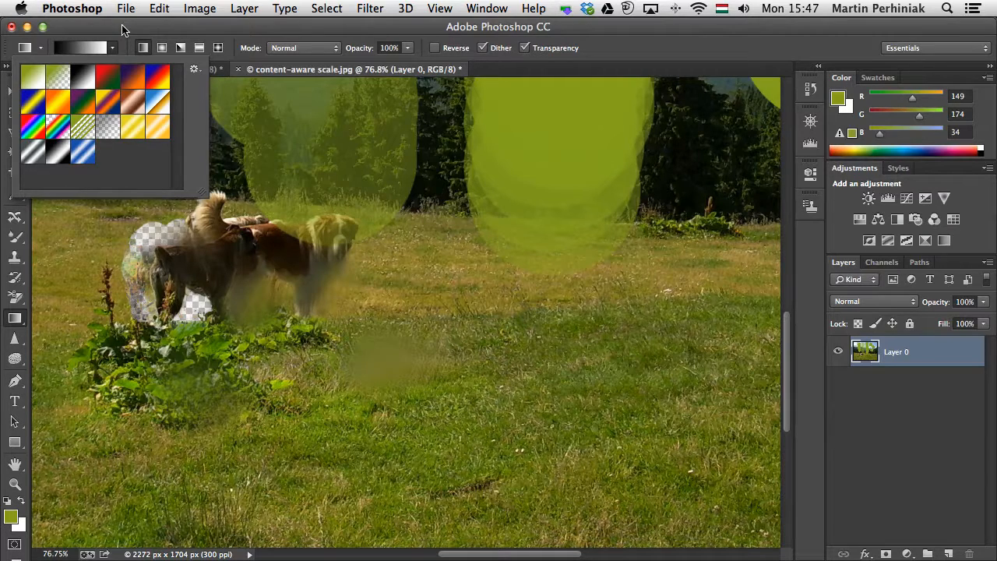
key(Escape)
Draw a wavy black line across the grass beside the dogs with the Pencil tool at 24 px, using the default colours
click(9, 240)
right_click(9, 241)
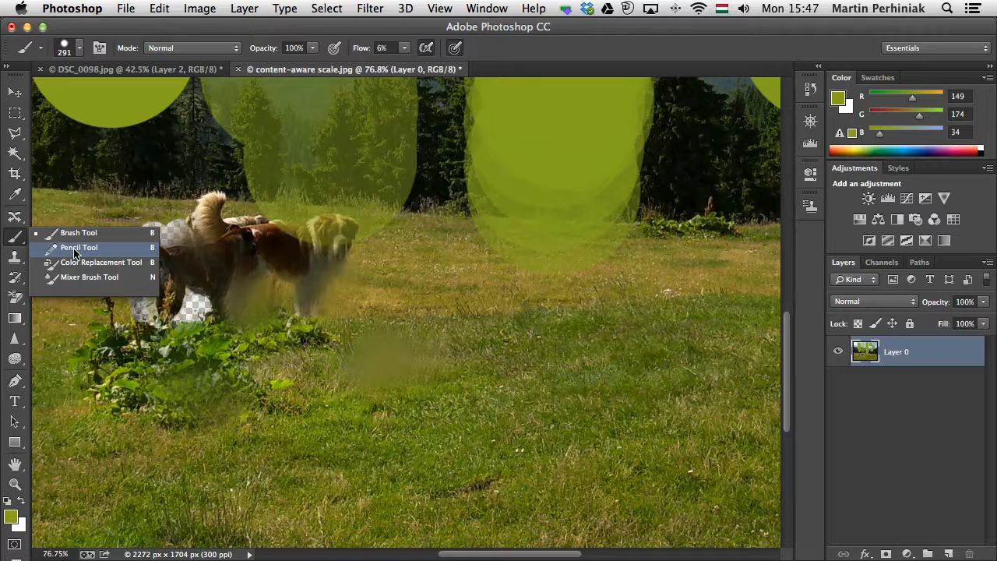
click(75, 248)
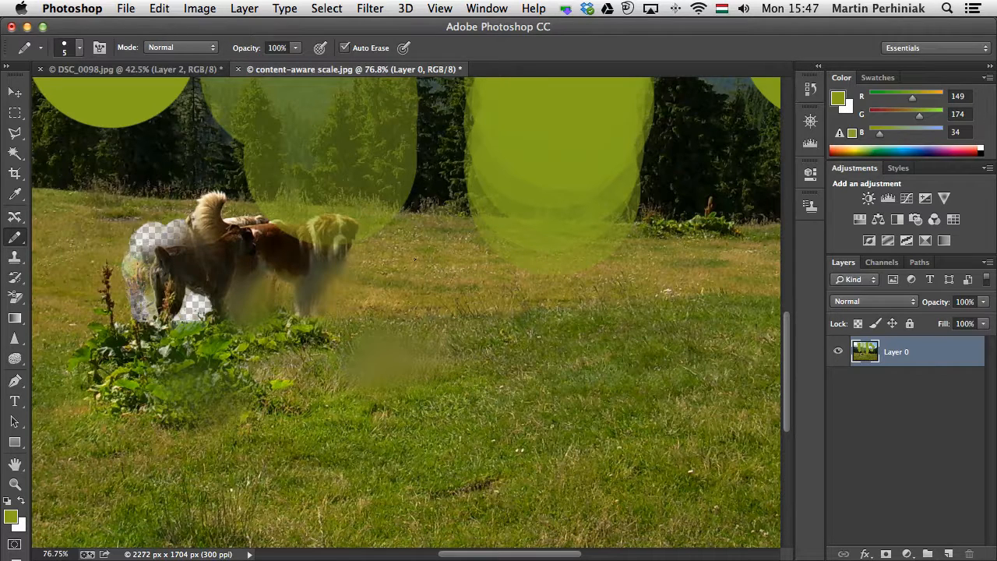
mouse_move(415, 263)
mouse_down()
mouse_move(522, 324)
mouse_move(584, 345)
mouse_up()
key(d)
drag(461, 317, 570, 290)
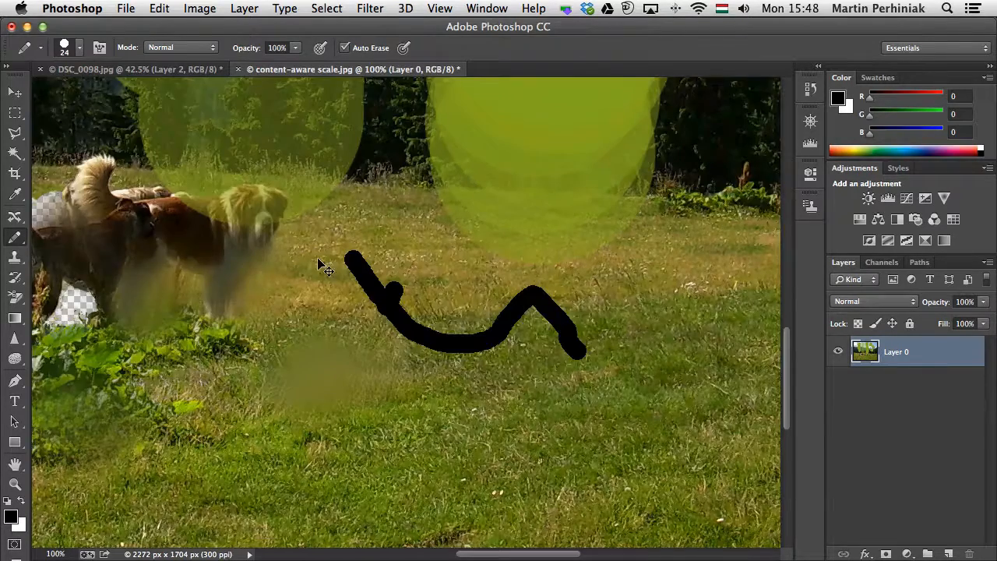
Create a blank white document of 1500 x 1000 px at 72 ppi and enlarge the pencil tip to 131 px
key(super+0)
key(super+n)
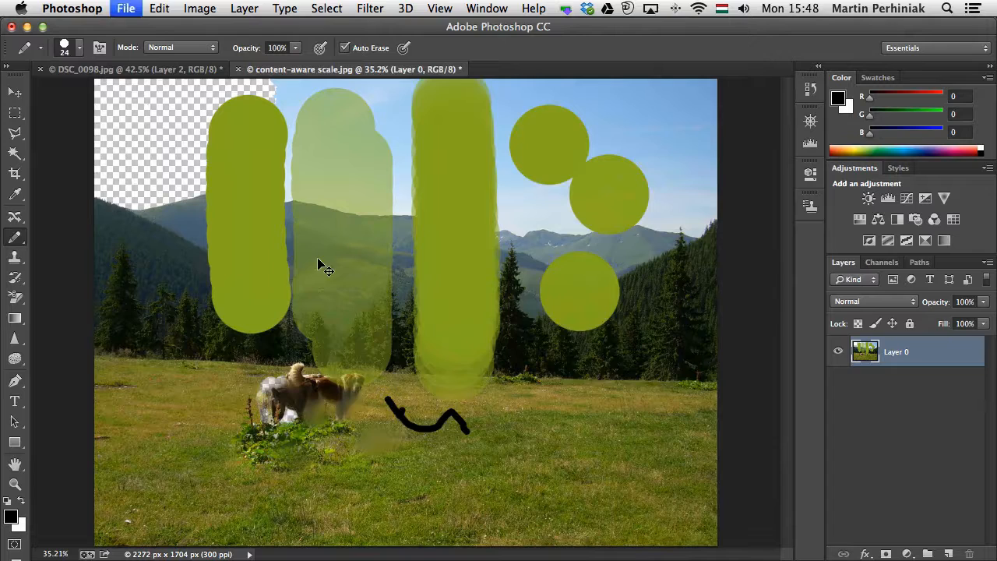
key(Return)
drag(278, 256, 296, 252)
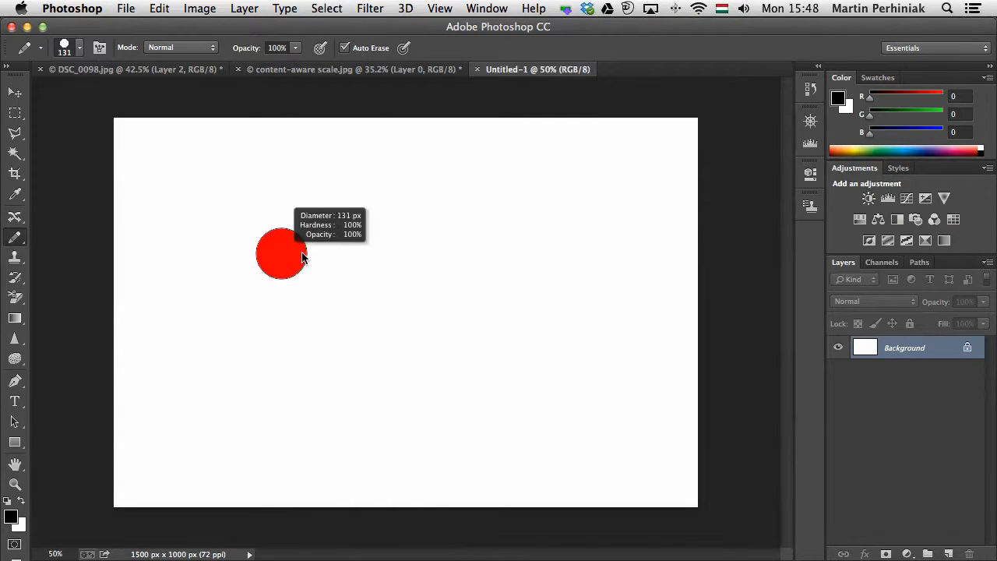
click(330, 221)
Scribble a thick black shape on the white canvas and wipe away its right side using the Pencil tool's Auto Erase
mouse_move(312, 287)
mouse_down()
mouse_move(338, 220)
mouse_move(320, 333)
mouse_move(339, 308)
mouse_move(321, 277)
mouse_move(360, 274)
mouse_move(343, 284)
mouse_move(345, 268)
mouse_move(293, 302)
mouse_move(340, 250)
mouse_move(374, 240)
mouse_move(366, 308)
mouse_move(314, 348)
mouse_move(288, 334)
mouse_move(344, 288)
mouse_move(368, 202)
mouse_move(306, 228)
mouse_move(383, 161)
mouse_move(292, 195)
mouse_up()
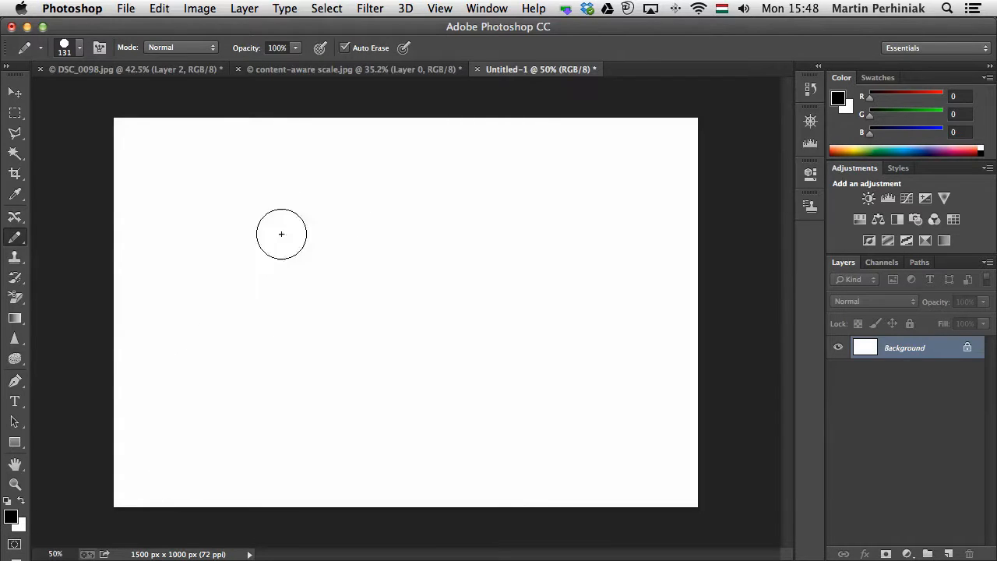
mouse_move(273, 218)
mouse_down()
mouse_move(455, 213)
mouse_move(244, 289)
mouse_move(282, 377)
mouse_up()
drag(233, 405, 352, 385)
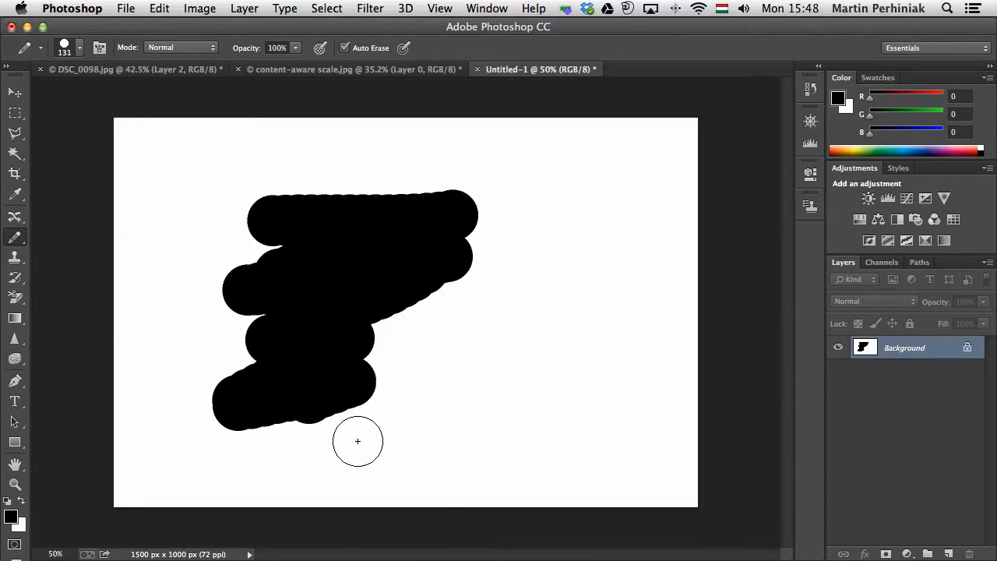
mouse_move(522, 350)
mouse_down()
mouse_move(479, 387)
mouse_move(509, 413)
mouse_move(535, 390)
mouse_move(522, 357)
mouse_move(537, 390)
mouse_move(492, 402)
mouse_move(346, 268)
mouse_move(539, 447)
mouse_up()
mouse_move(538, 355)
mouse_down()
mouse_move(516, 309)
mouse_move(465, 327)
mouse_move(383, 259)
mouse_move(310, 169)
mouse_move(442, 240)
mouse_move(438, 297)
mouse_up()
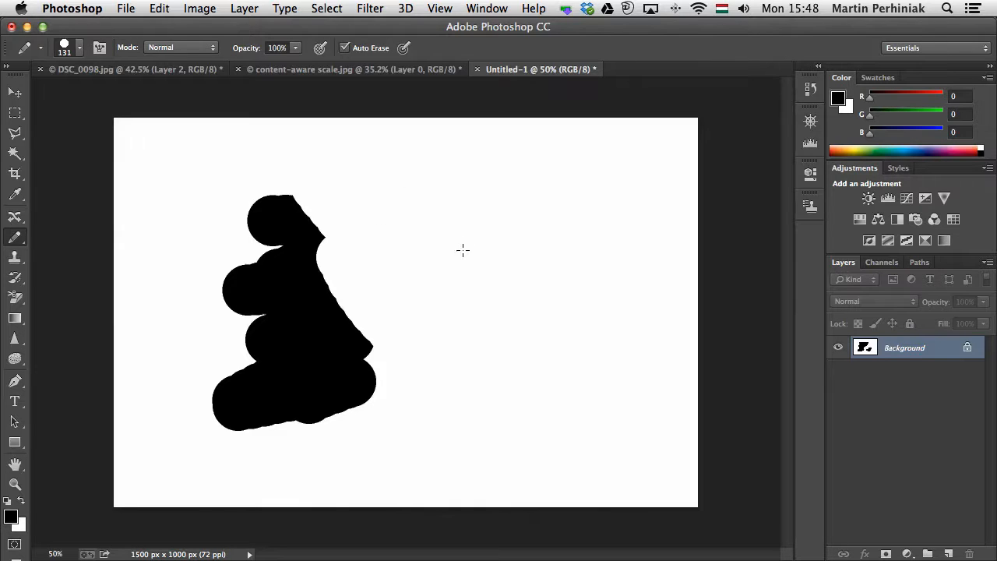
Switch to DSC_0098.jpg and soften the woman's neck and adjoining dark hair with the Blur tool in Lighten mode at 50% strength
key(ctrl+Tab)
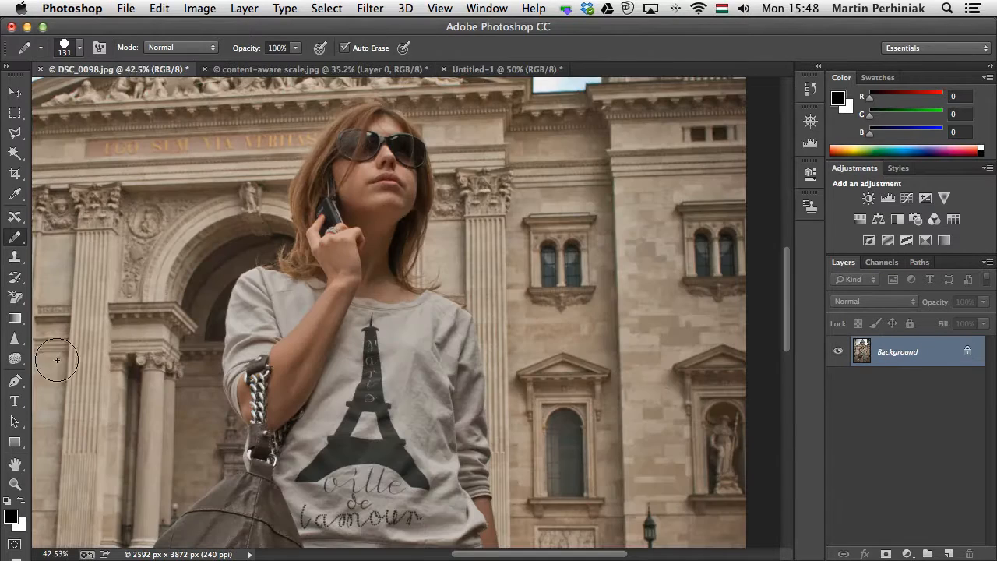
click(14, 341)
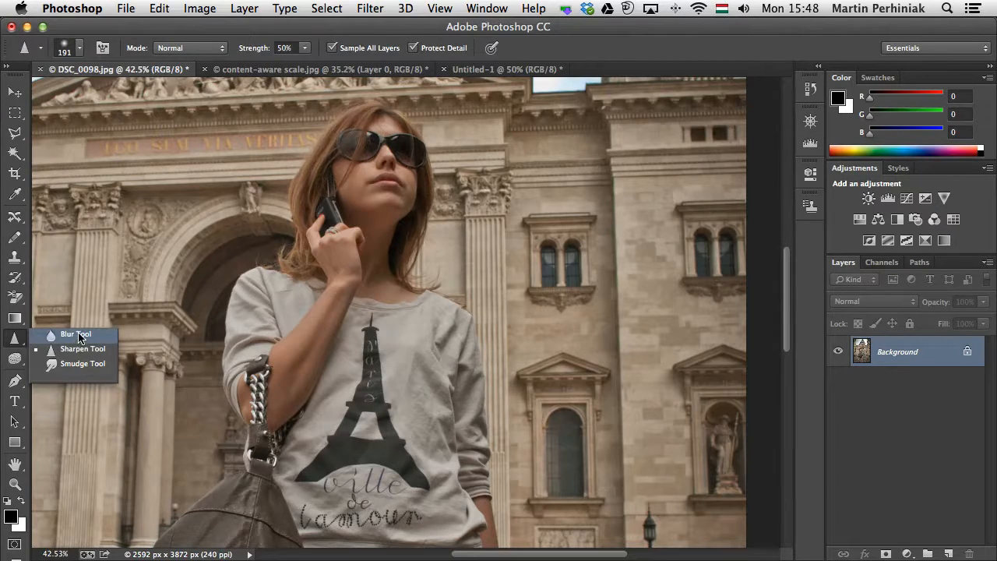
click(79, 336)
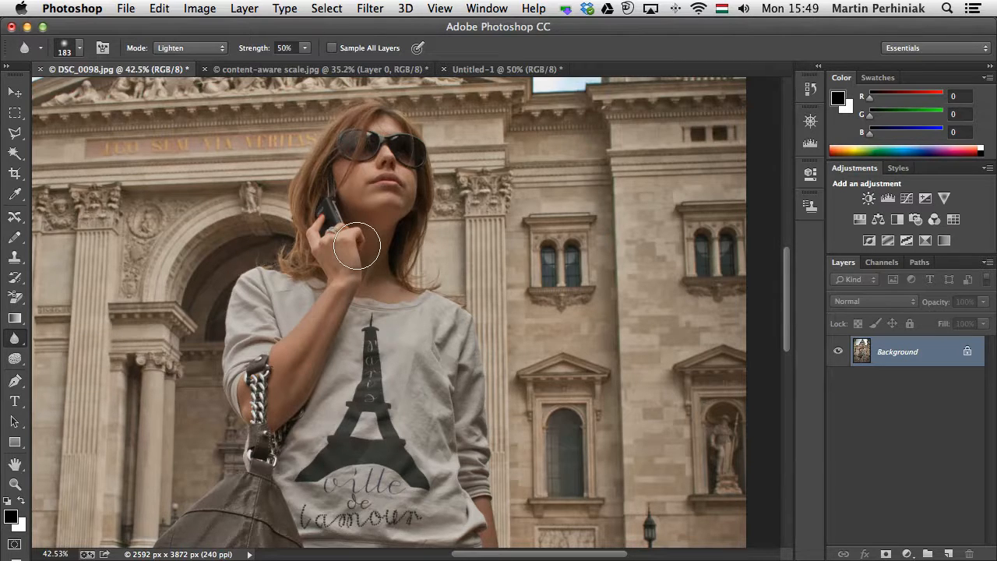
scroll(342, 245, left, 5)
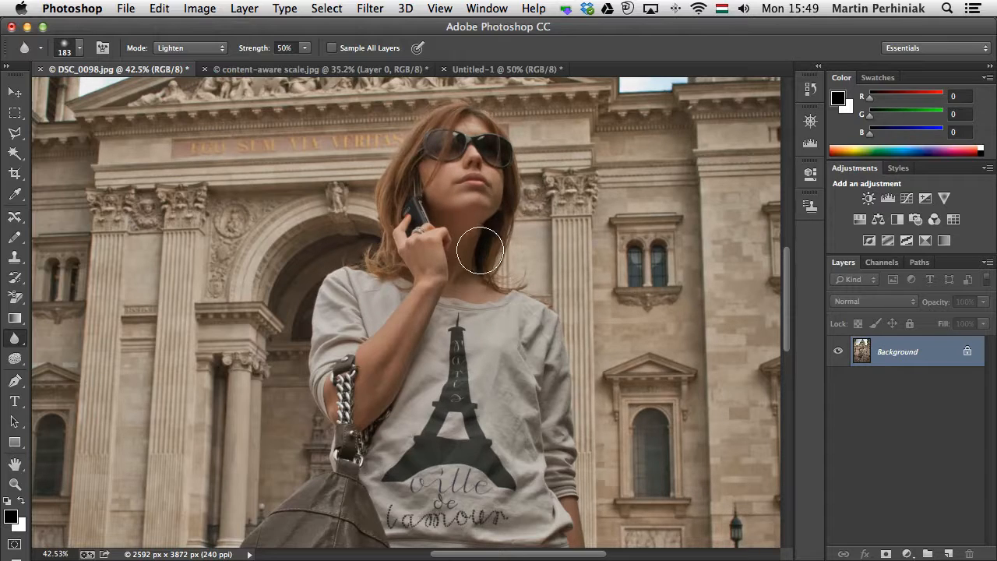
scroll(424, 339, up, 5)
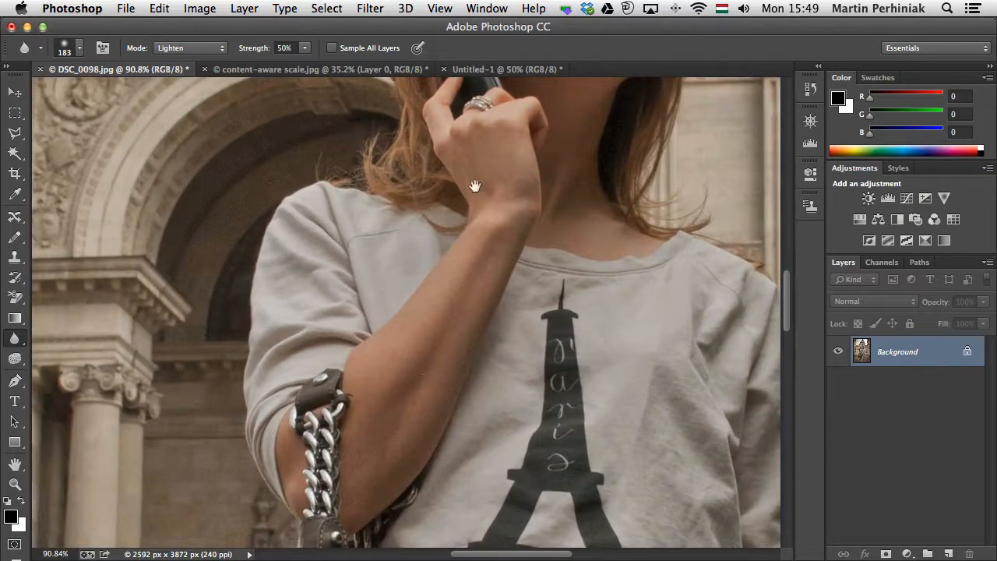
drag(476, 186, 380, 345)
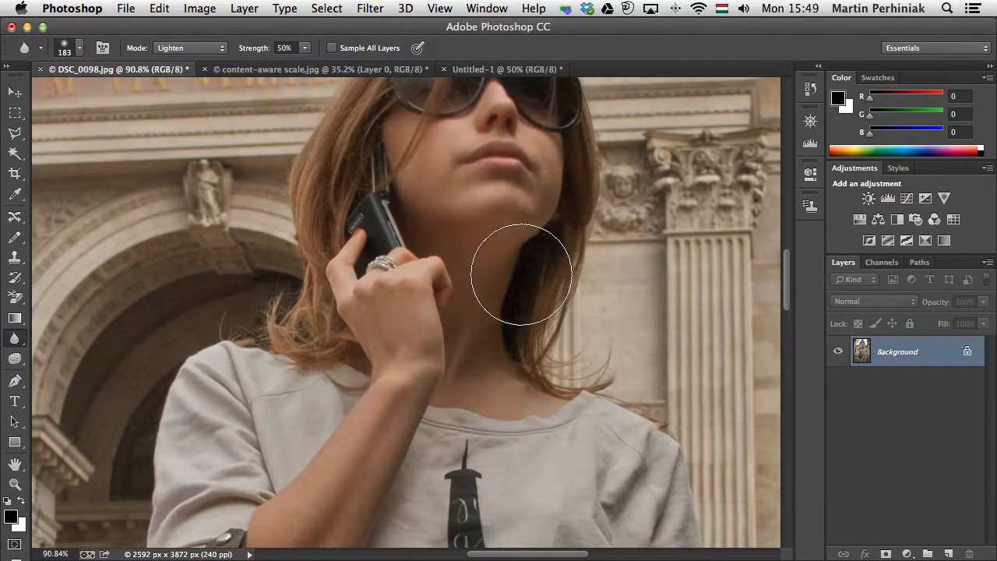
mouse_move(521, 274)
mouse_down()
mouse_move(479, 257)
mouse_move(485, 265)
mouse_up()
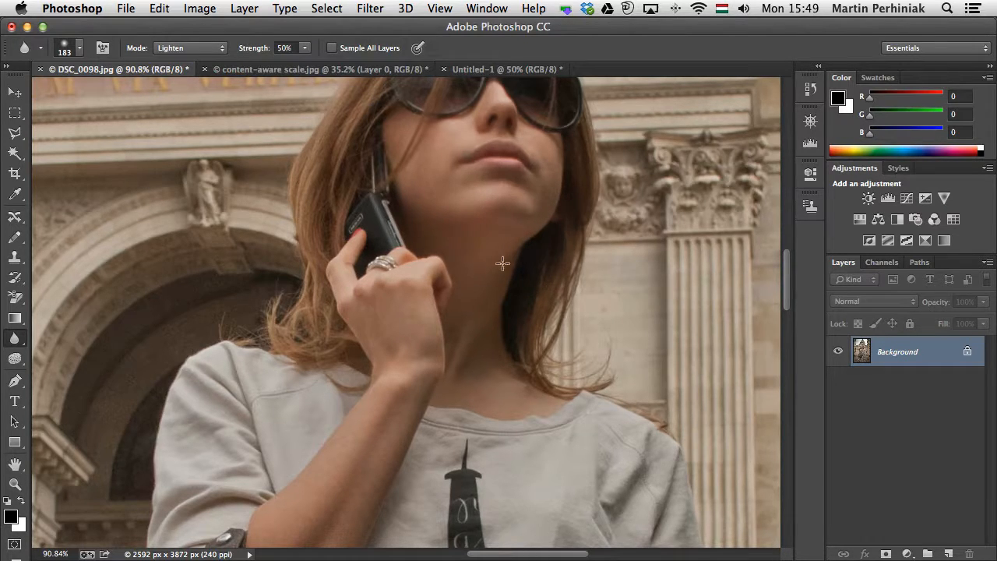
Sharpen the woman's sunglasses, the hair around the phone and the column capital with the Sharpen tool at 50% strength
drag(634, 189, 576, 272)
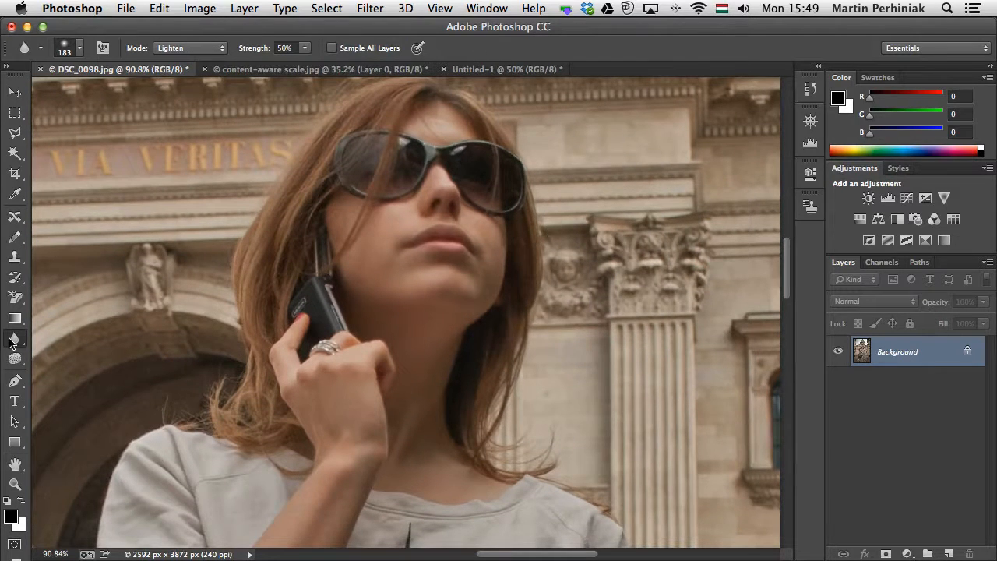
drag(14, 340, 81, 350)
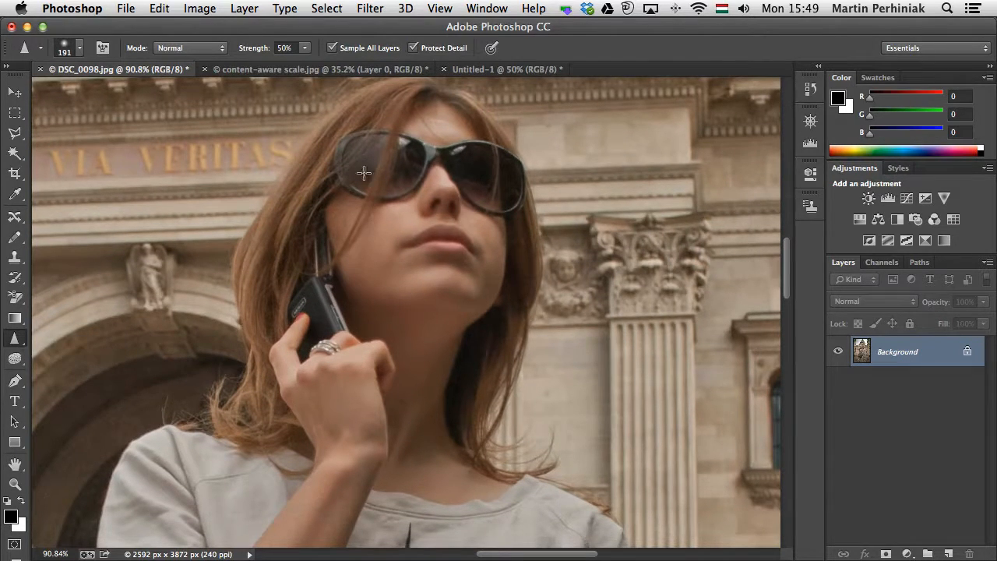
mouse_move(377, 160)
mouse_down()
mouse_move(314, 160)
mouse_move(485, 171)
mouse_move(351, 158)
mouse_up()
mouse_move(280, 307)
mouse_down()
mouse_move(298, 201)
mouse_move(390, 151)
mouse_up()
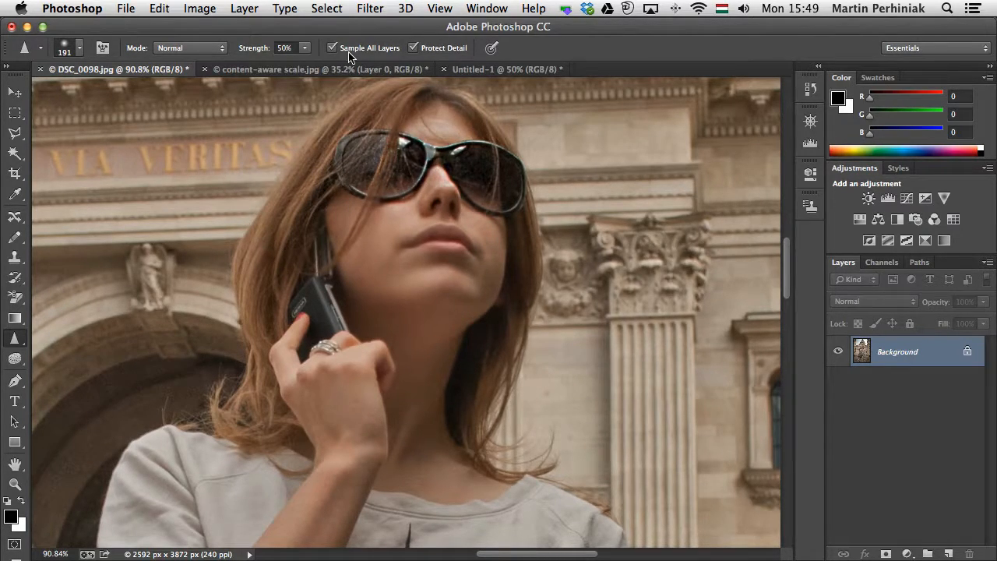
drag(633, 267, 649, 273)
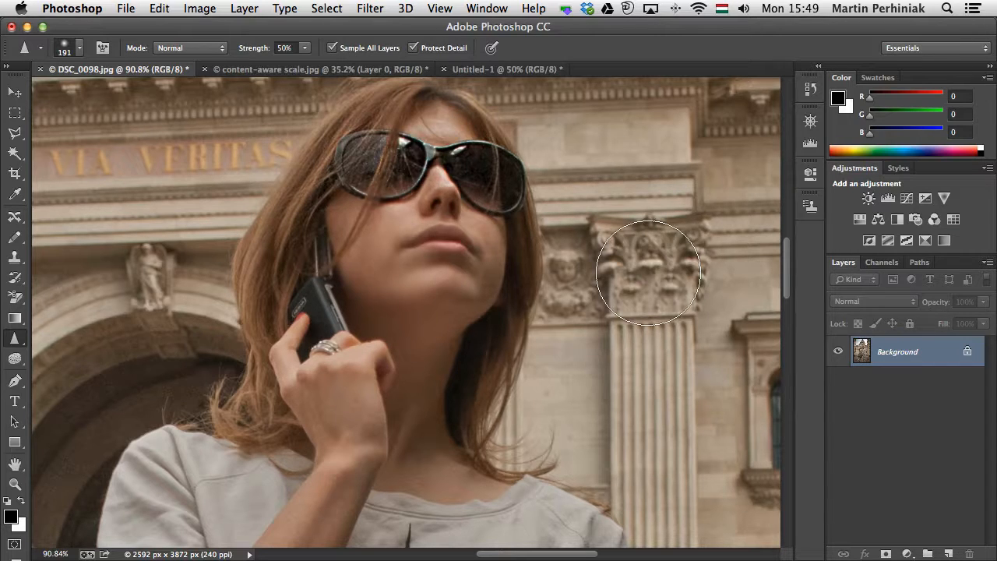
Smudge the cornice lines below the stone inscription into vertical waves with the Smudge tool at 50% strength, Finger Painting off
drag(14, 338, 68, 359)
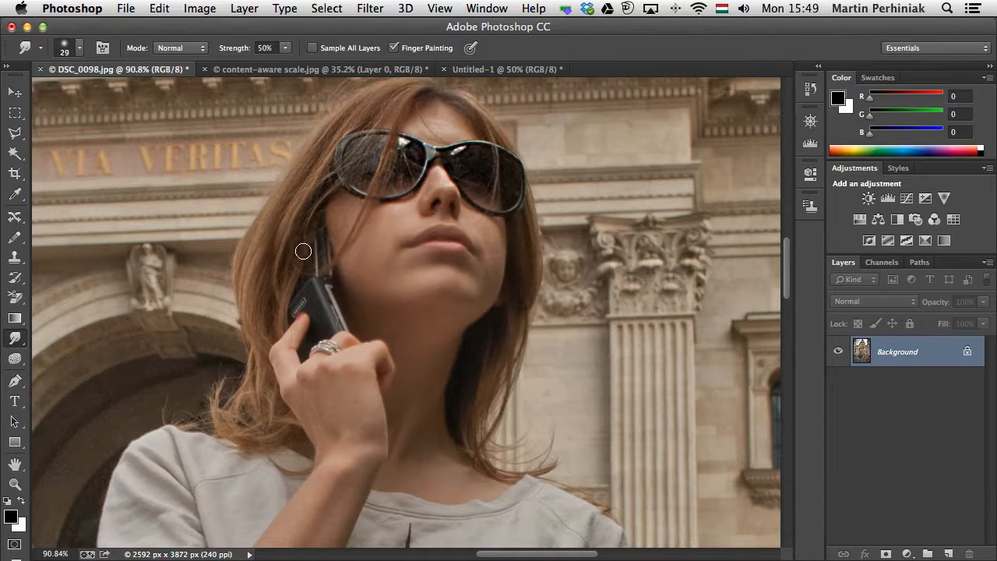
click(406, 51)
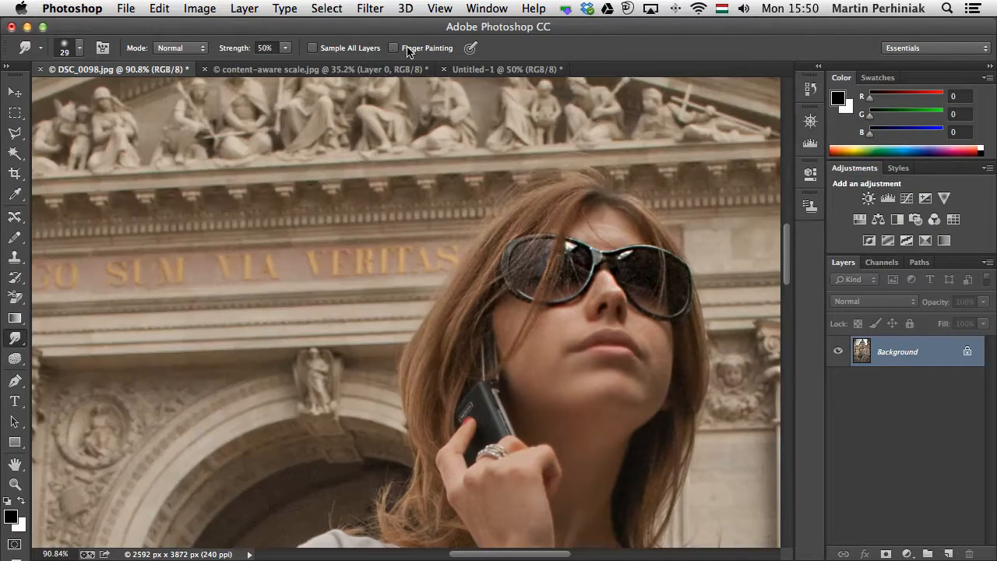
drag(193, 282, 204, 396)
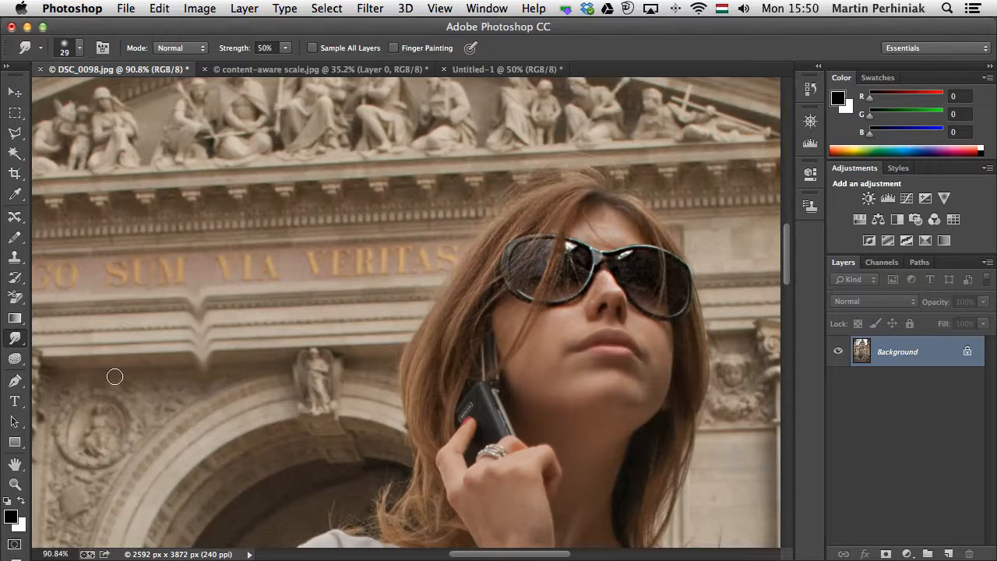
drag(114, 376, 104, 264)
drag(182, 377, 173, 285)
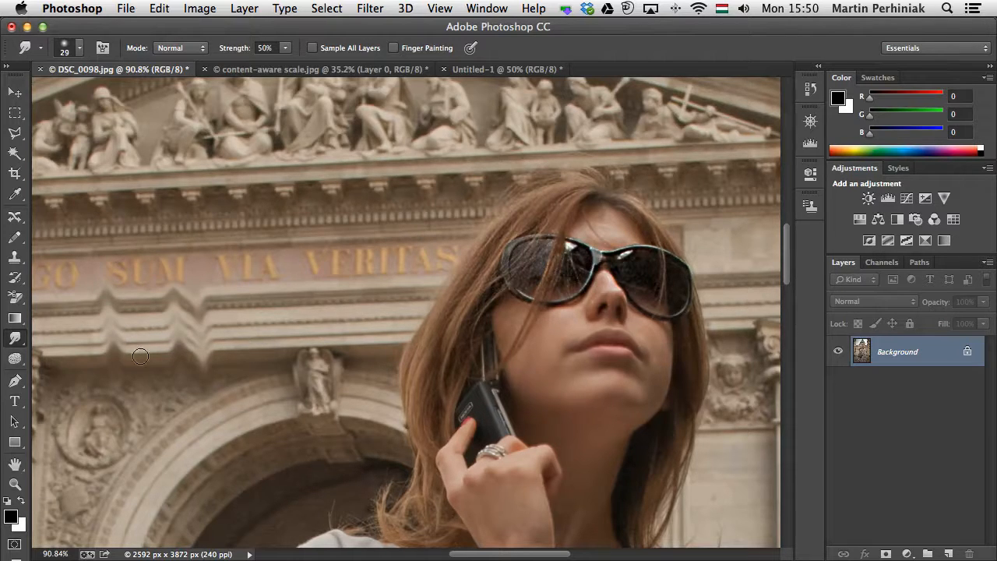
drag(141, 367, 145, 269)
drag(224, 291, 239, 408)
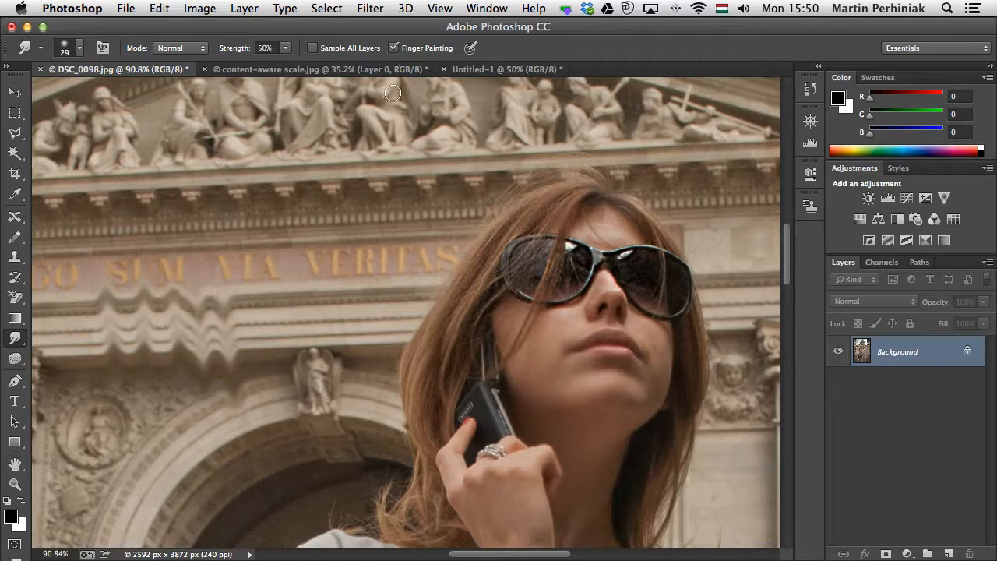
Set the foreground color to pure red (255, 0, 0) and smear it below the word VIA with Finger Painting on
click(10, 516)
drag(377, 262, 458, 144)
click(576, 160)
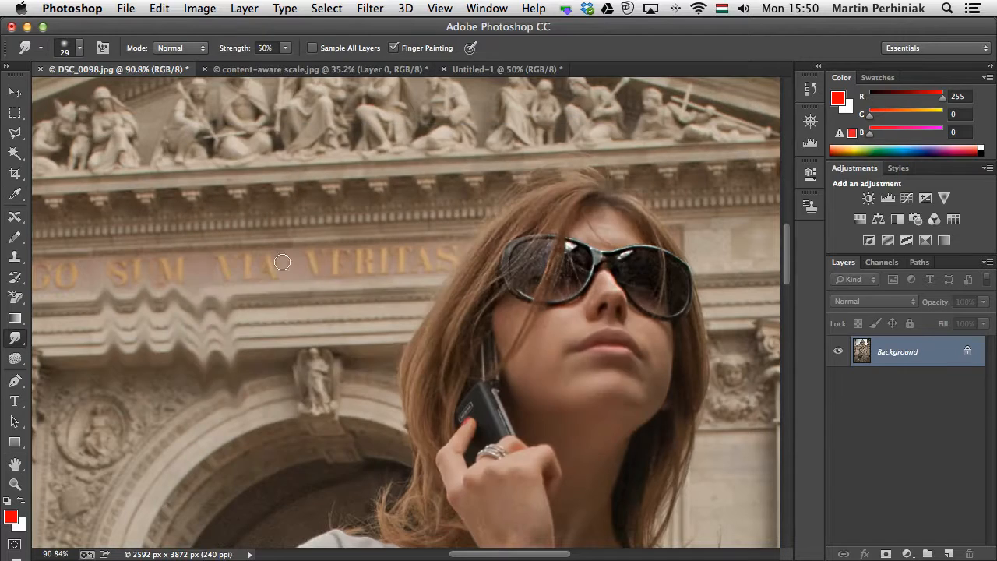
drag(252, 281, 261, 374)
drag(286, 260, 287, 335)
mouse_move(276, 288)
mouse_down()
mouse_move(262, 363)
mouse_move(282, 364)
mouse_up()
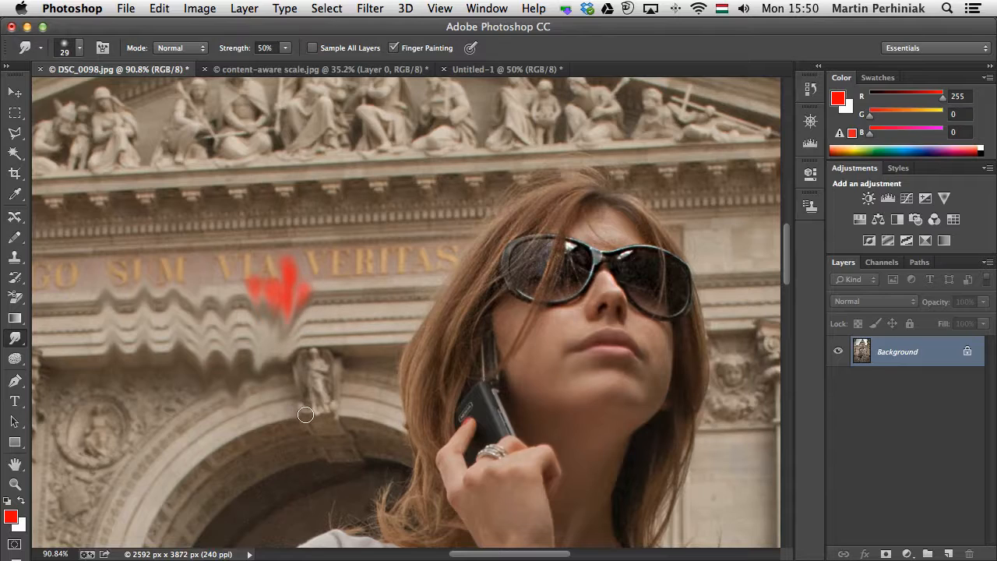